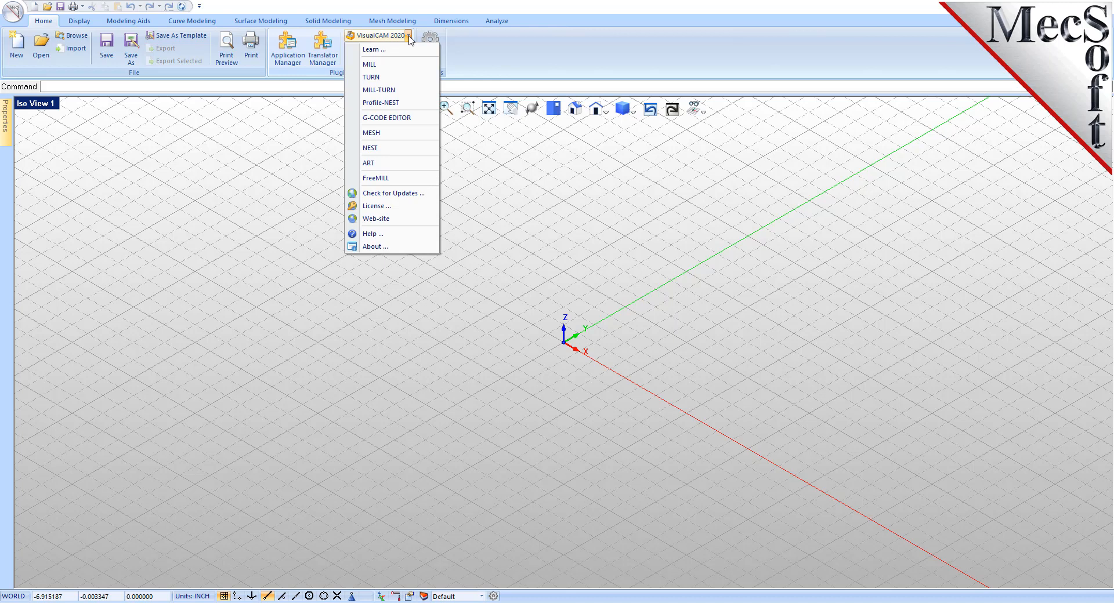
# Step: Open the NEST module and review each section of the nesting workflow, from nesting type through commit
pyautogui.click(390, 149)
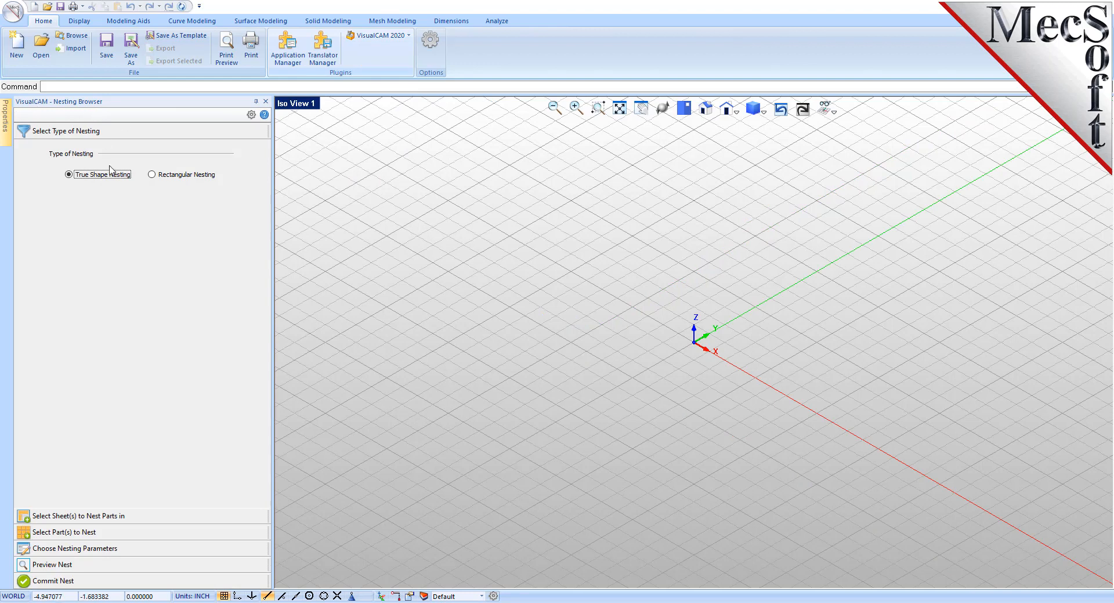
pyautogui.click(67, 518)
pyautogui.click(52, 534)
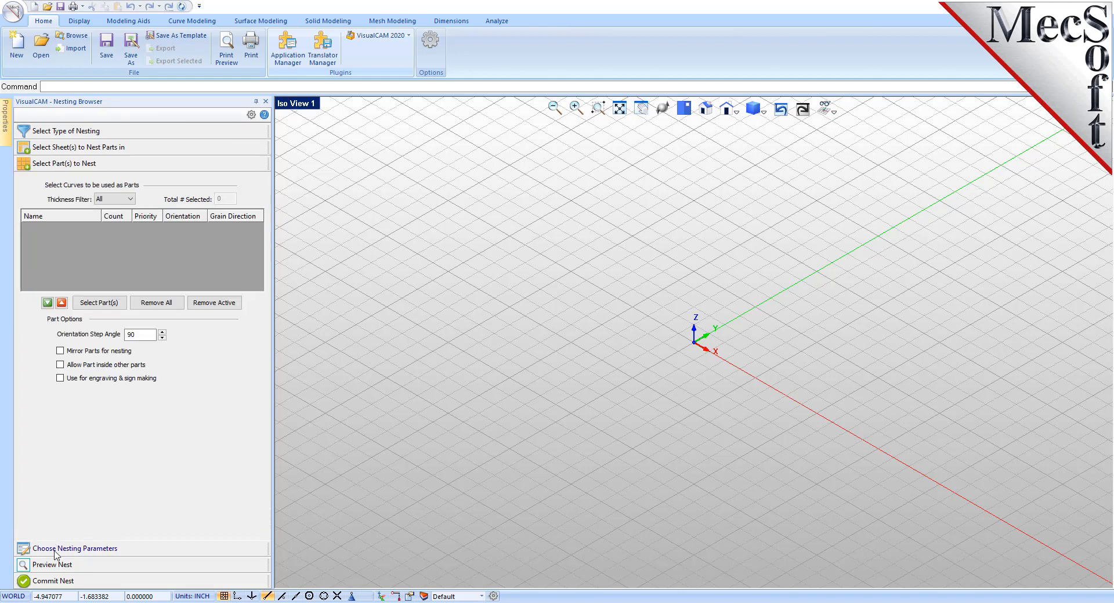
pyautogui.click(55, 550)
pyautogui.click(55, 558)
pyautogui.click(52, 581)
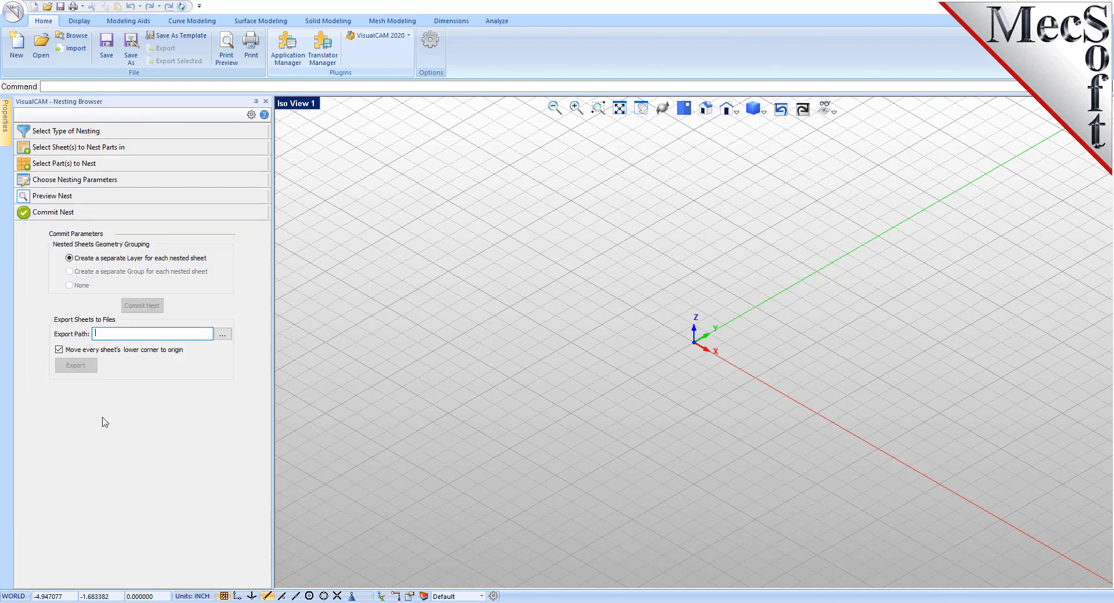
pyautogui.click(71, 132)
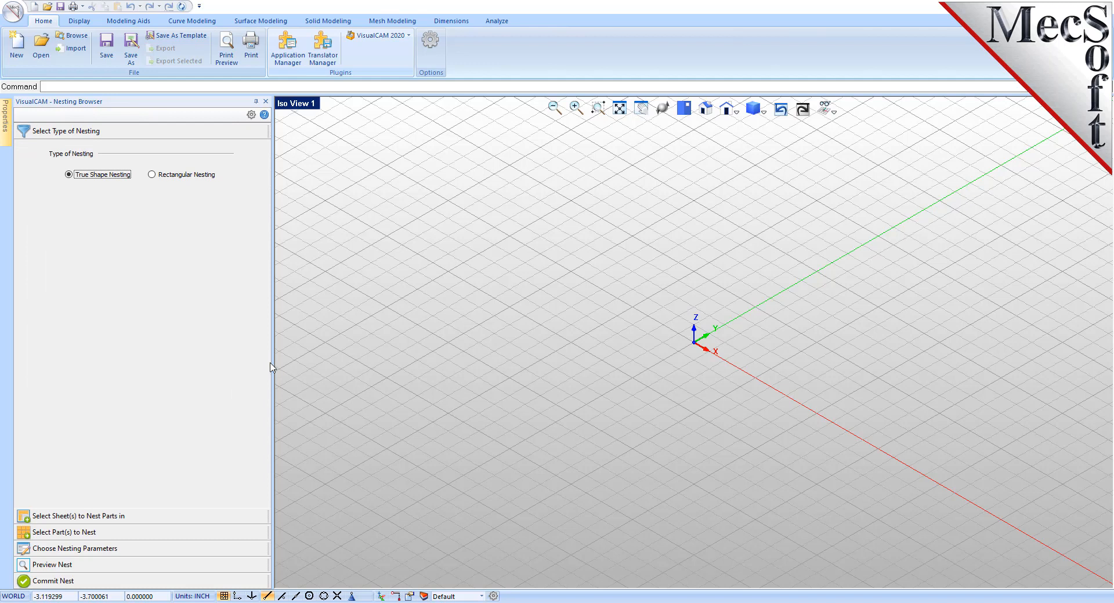
pyautogui.moveTo(271, 365)
pyautogui.mouseDown()
pyautogui.moveTo(235, 366)
pyautogui.moveTo(274, 370)
pyautogui.moveTo(259, 370)
pyautogui.mouseUp()
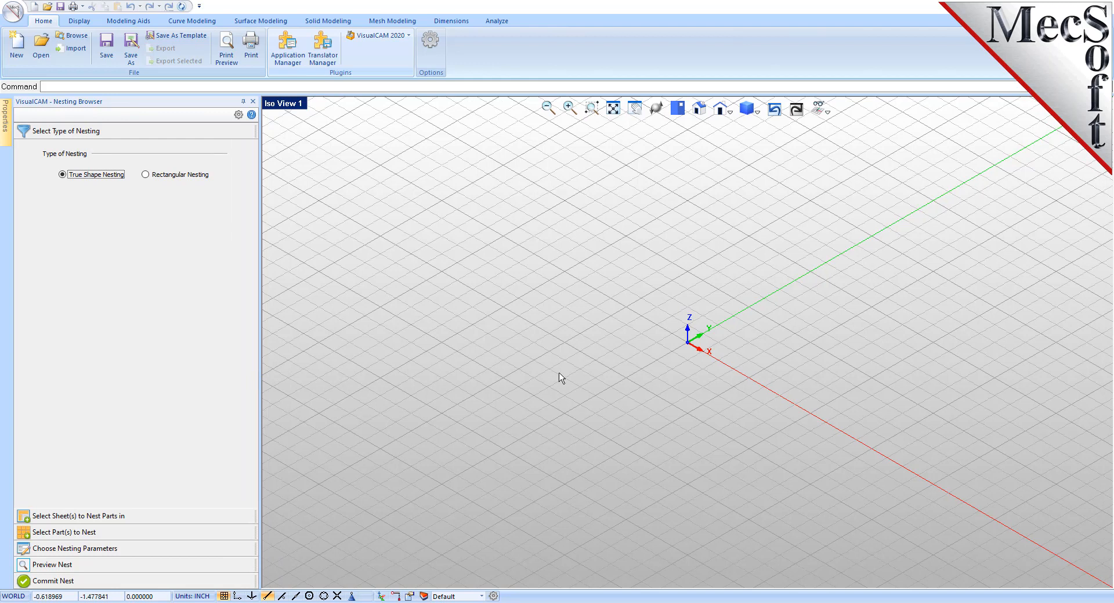
# Step: Open the RectangularNestQuickStartTutorial part file from the QuickStart folder
pyautogui.click(13, 14)
pyautogui.click(46, 67)
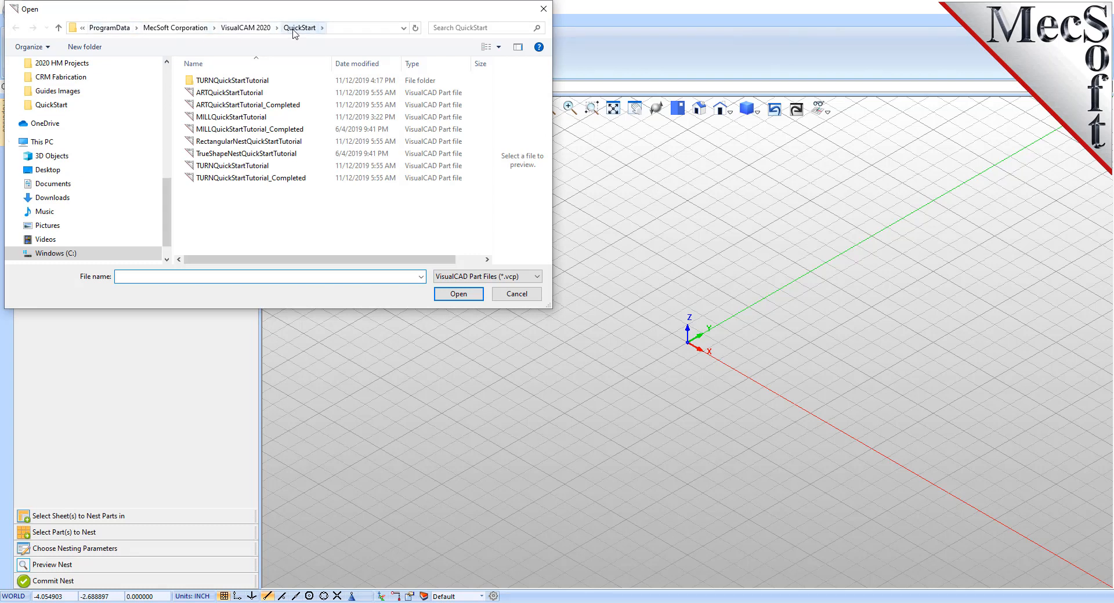
pyautogui.click(223, 143)
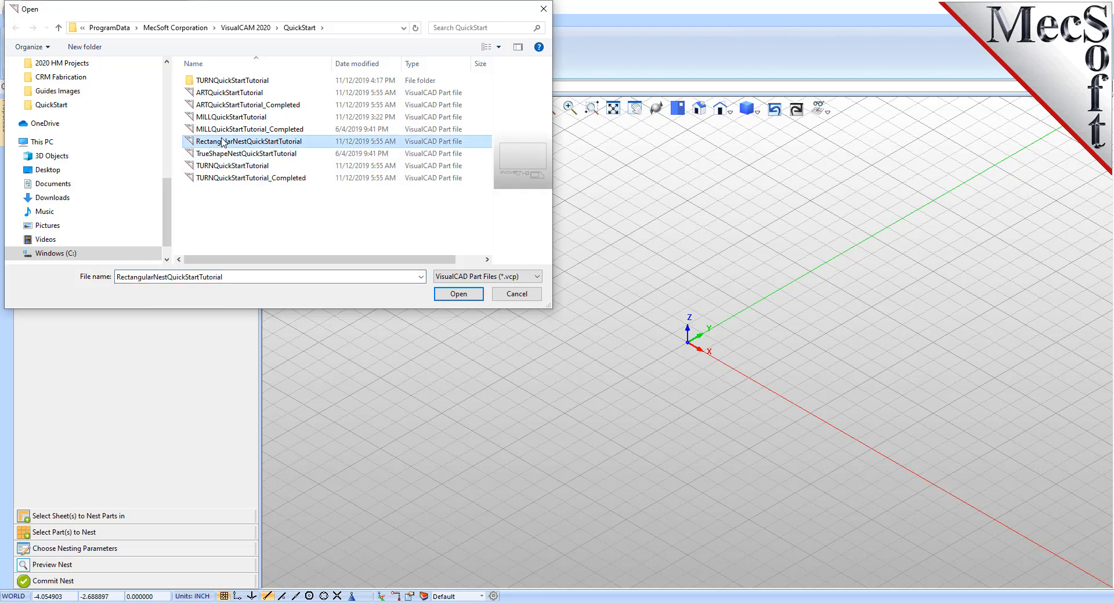
pyautogui.click(456, 294)
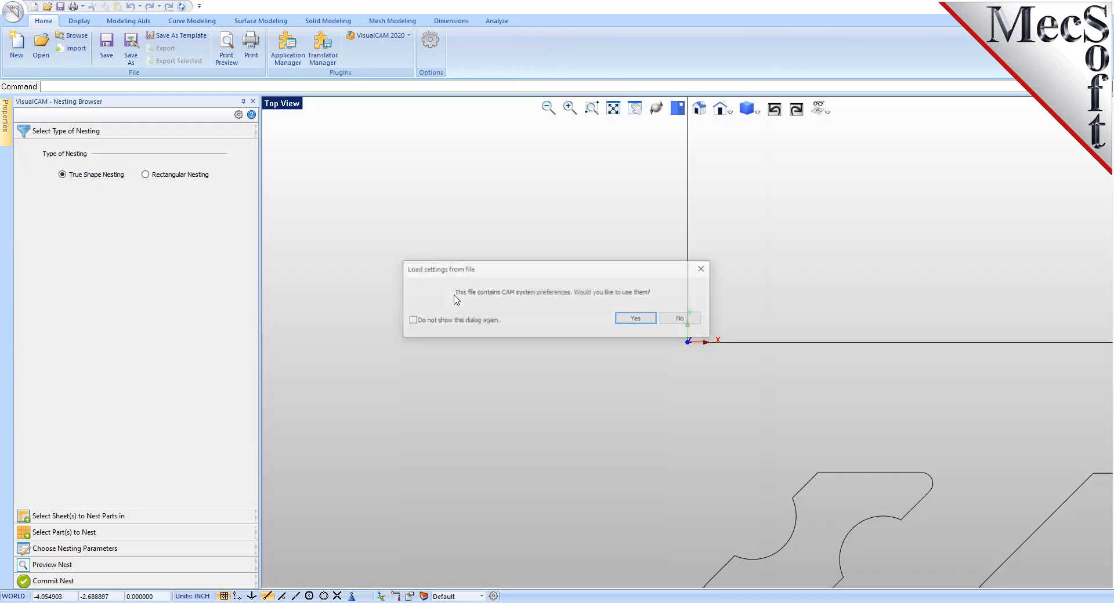
pyautogui.click(649, 320)
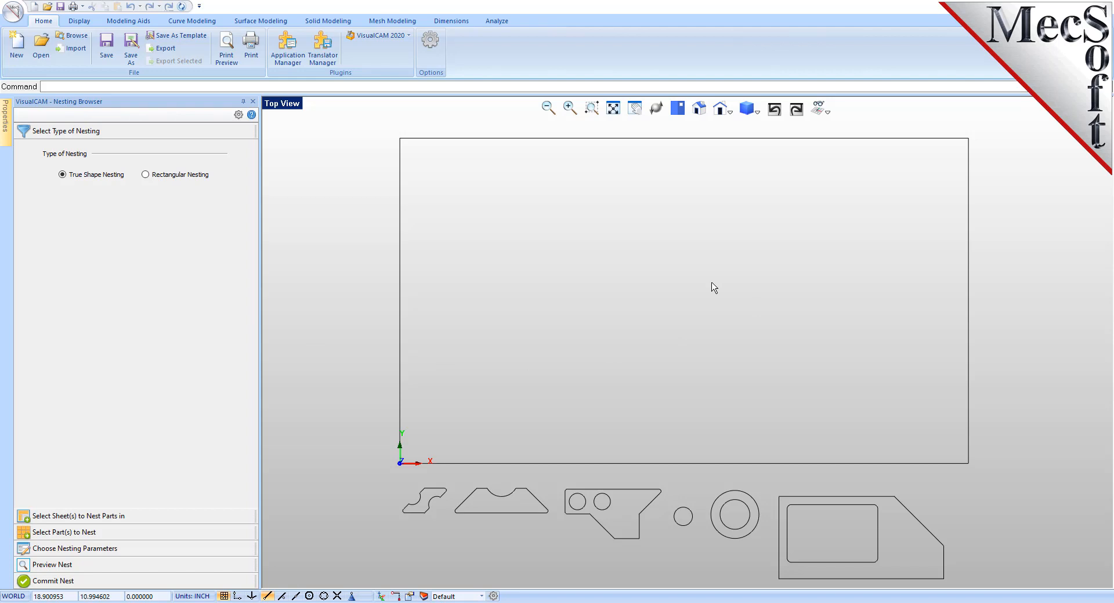
pyautogui.scroll(-2, 703, 281)
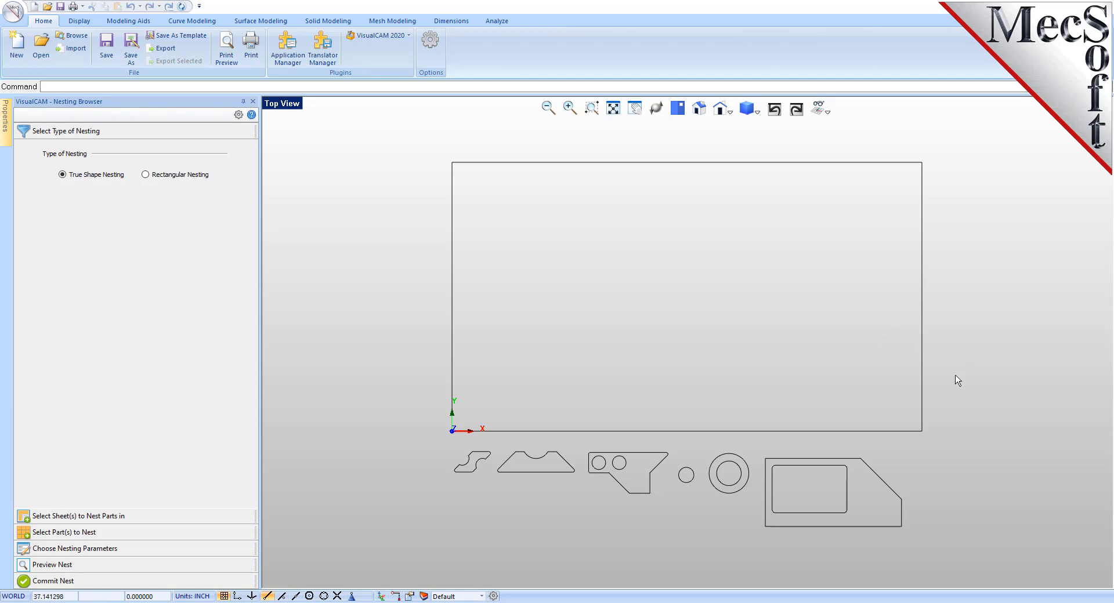
pyautogui.click(923, 388)
pyautogui.click(985, 358)
pyautogui.moveTo(427, 568); pyautogui.dragTo(931, 506)
pyautogui.click(565, 517)
# Step: Set the nesting type to Rectangular Nesting and consult the help topic on selecting the type of nesting
pyautogui.click(145, 174)
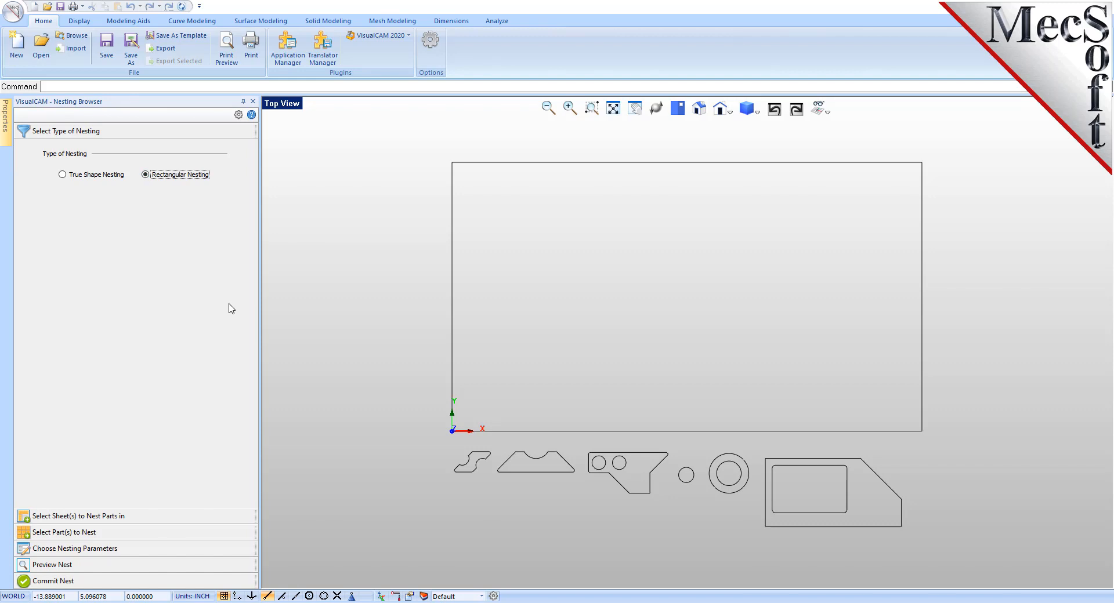
pyautogui.click(252, 116)
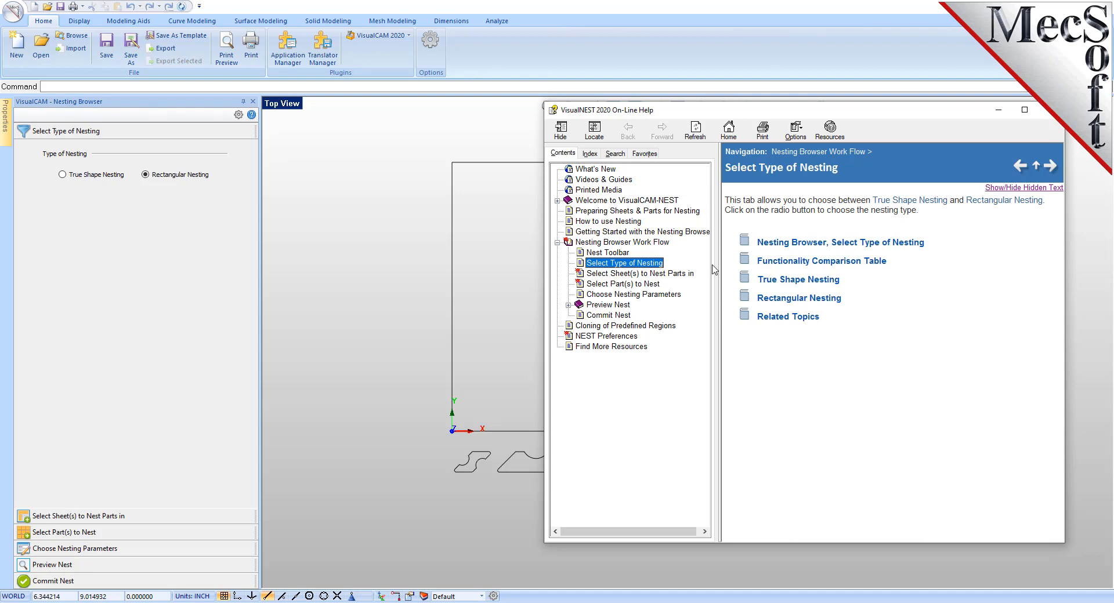
pyautogui.click(1048, 110)
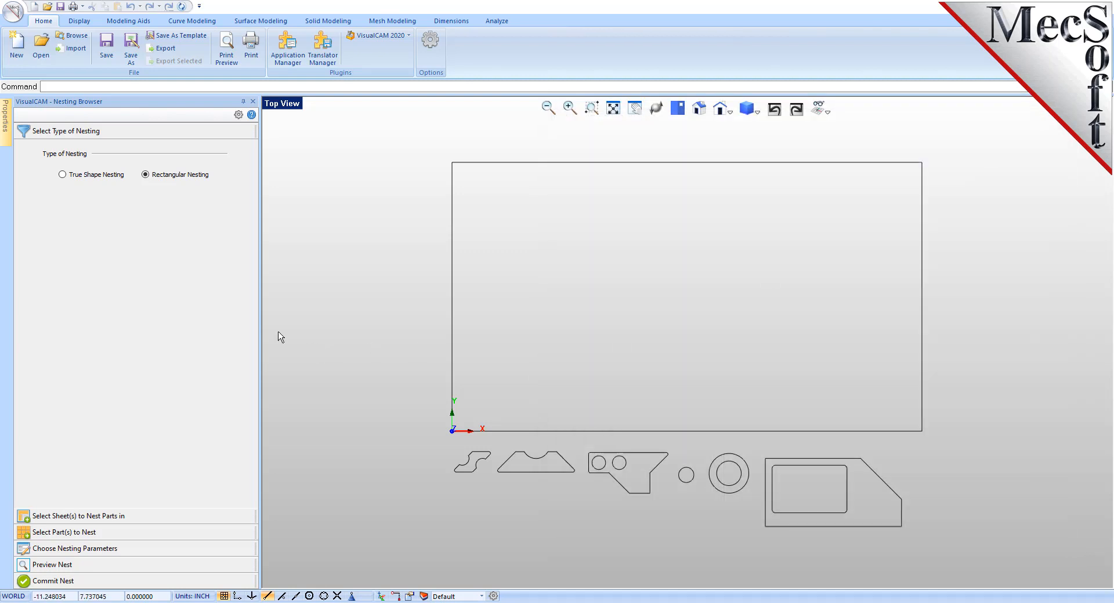
# Step: Add the large rectangular curve above the part shapes as the sheet to nest parts in
pyautogui.click(132, 517)
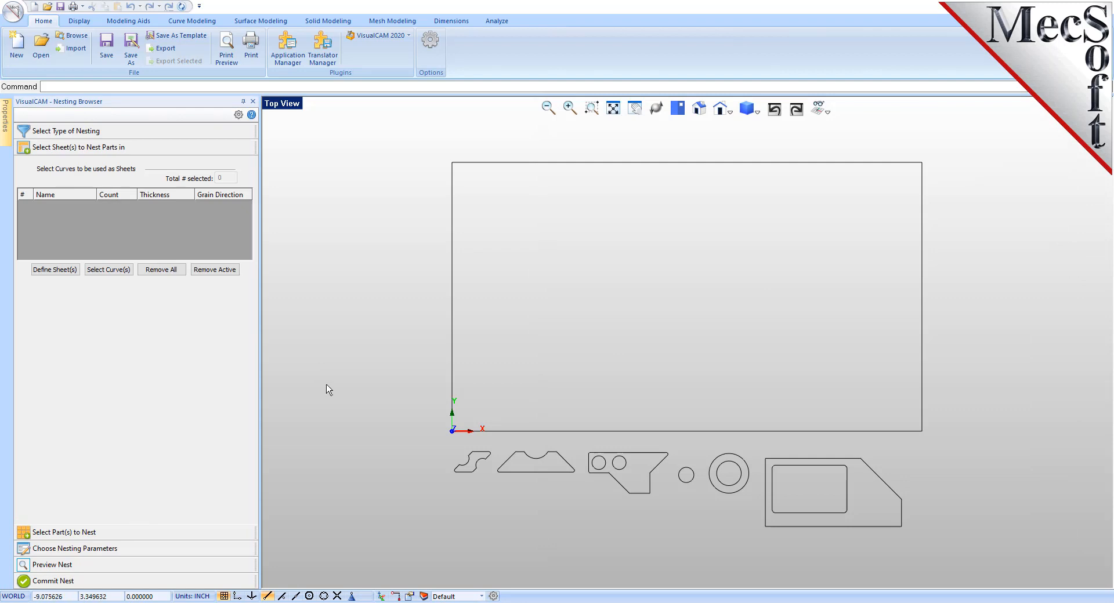
pyautogui.click(112, 270)
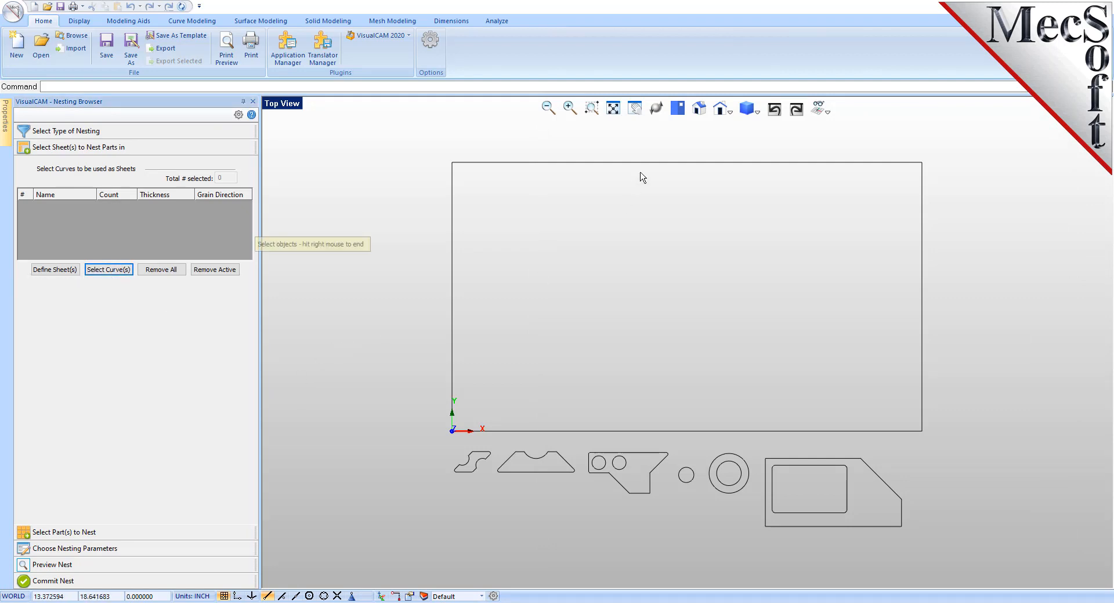
pyautogui.click(642, 163)
pyautogui.rightClick(627, 203)
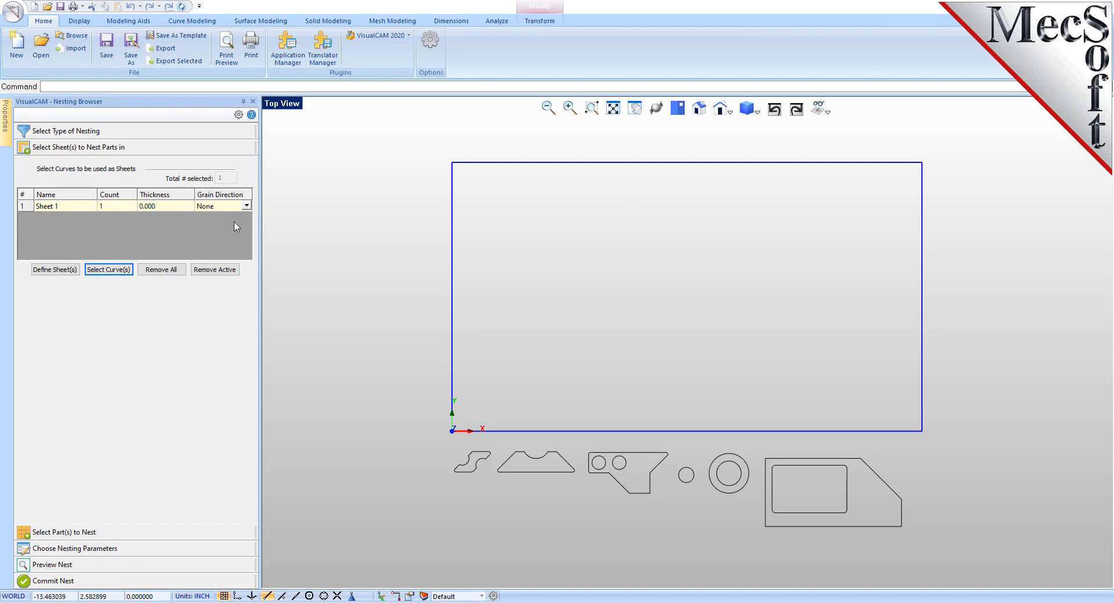
# Step: Set the count of Sheet 1 to 2
pyautogui.click(61, 209)
pyautogui.click(119, 208)
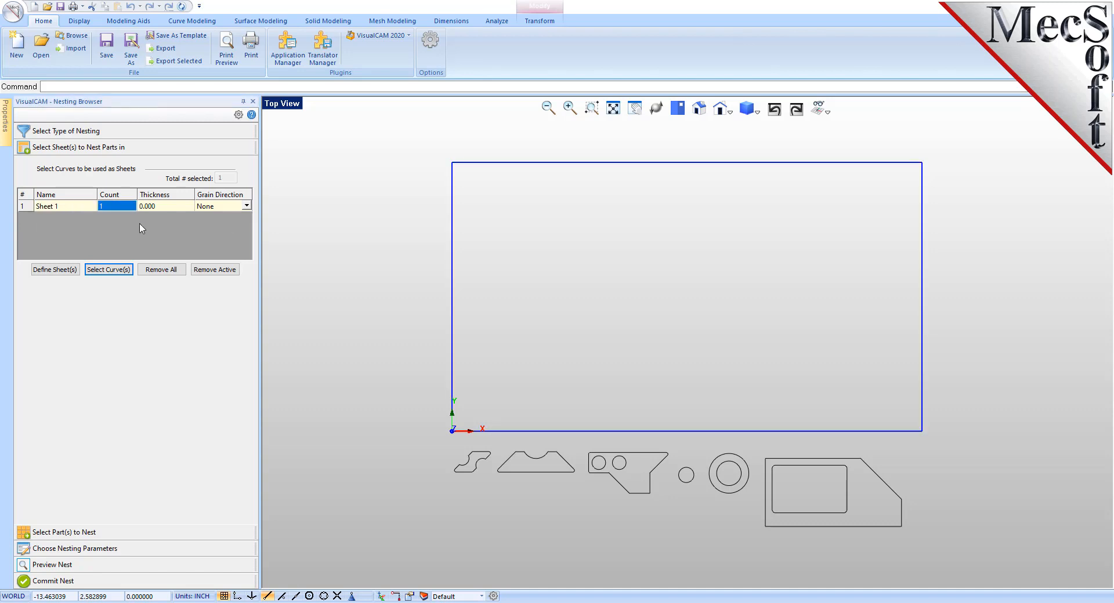
pyautogui.click(225, 208)
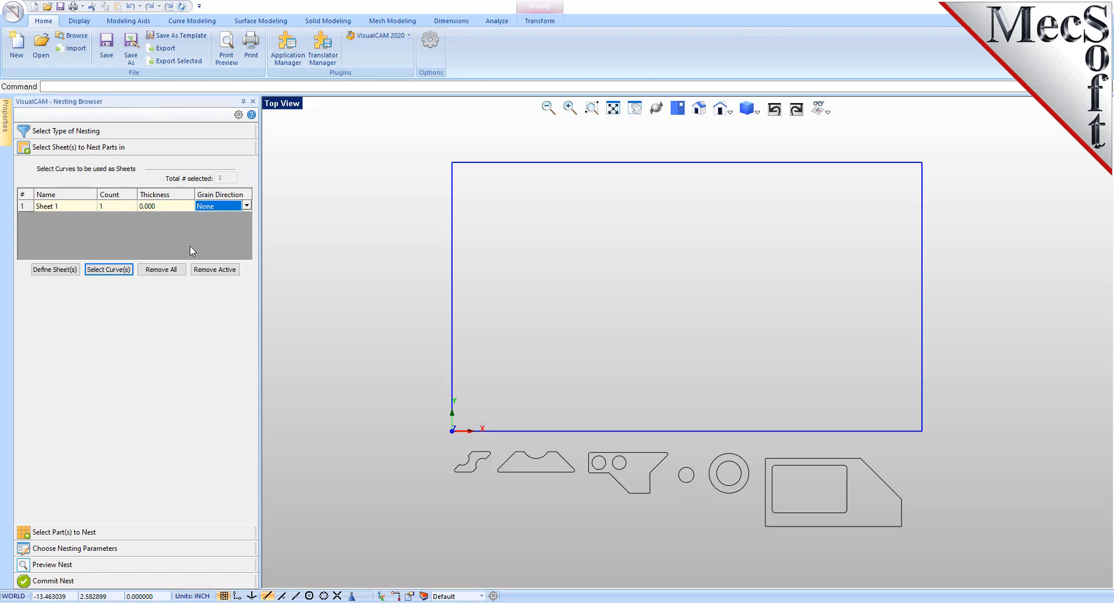
pyautogui.click(115, 208)
pyautogui.write('2')
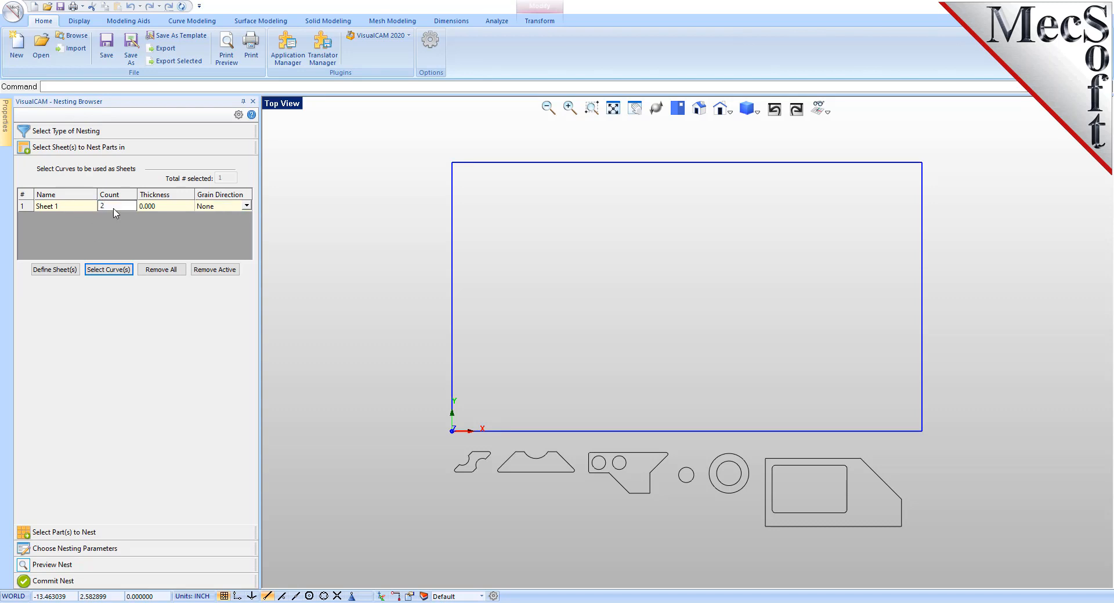
pyautogui.press('Return')
# Step: Add all the curves below the sheet rectangle as the parts to nest
pyautogui.click(87, 533)
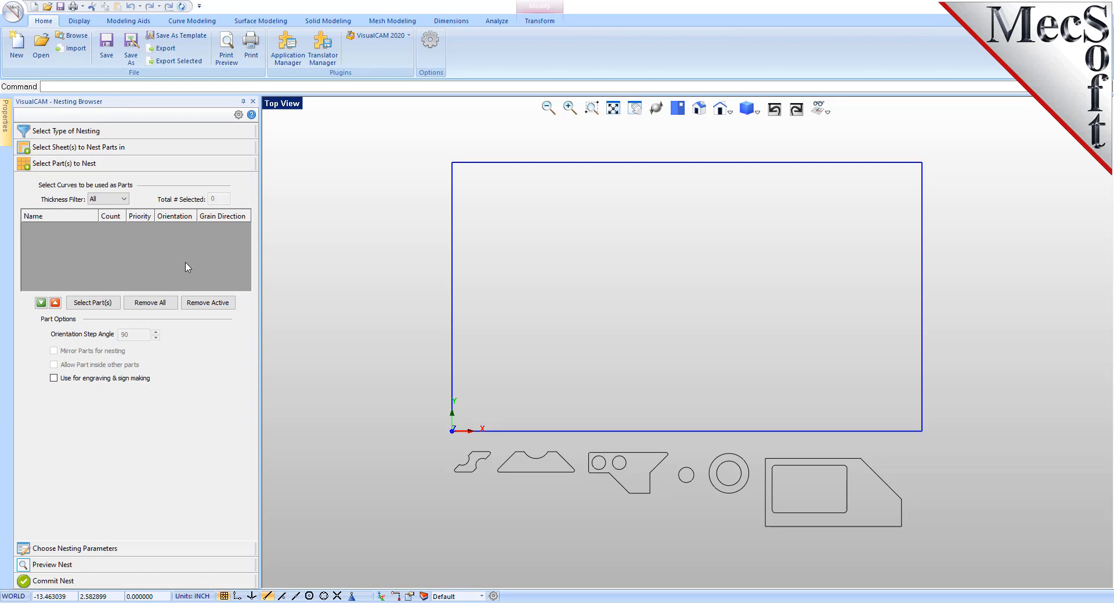
pyautogui.click(95, 303)
pyautogui.moveTo(380, 547); pyautogui.dragTo(959, 452)
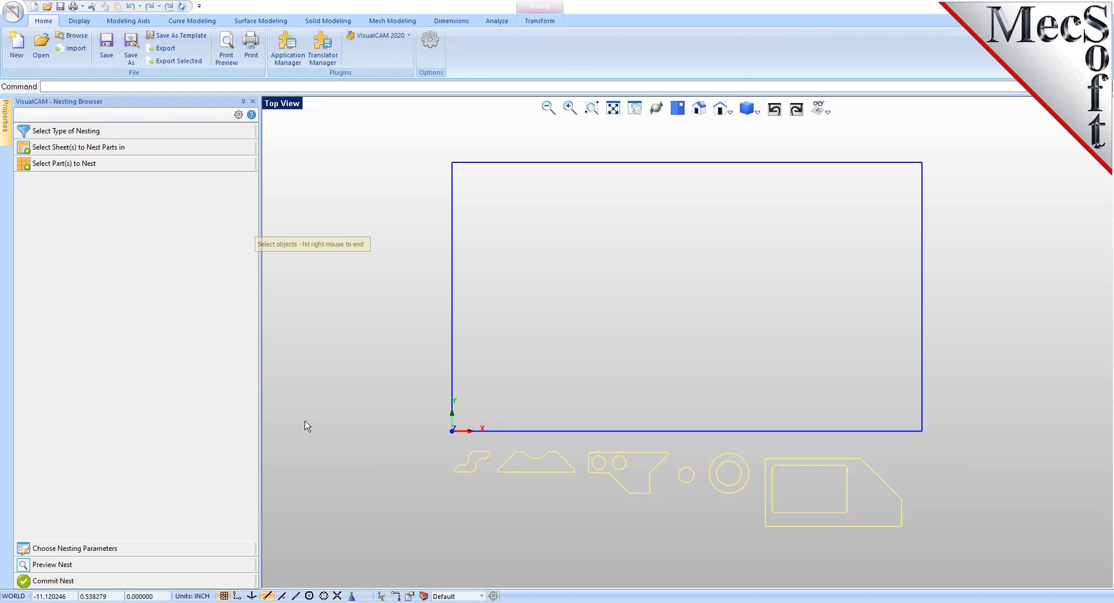
pyautogui.rightClick(347, 413)
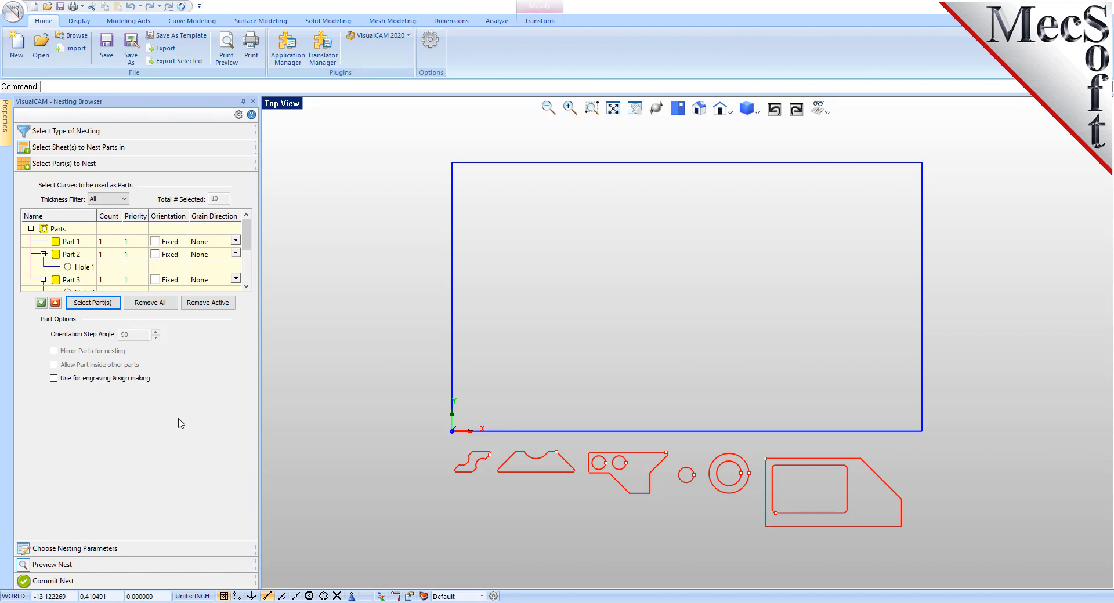
# Step: Go through the listed parts and their holes to check which curves in the drawing each one represents
pyautogui.click(72, 255)
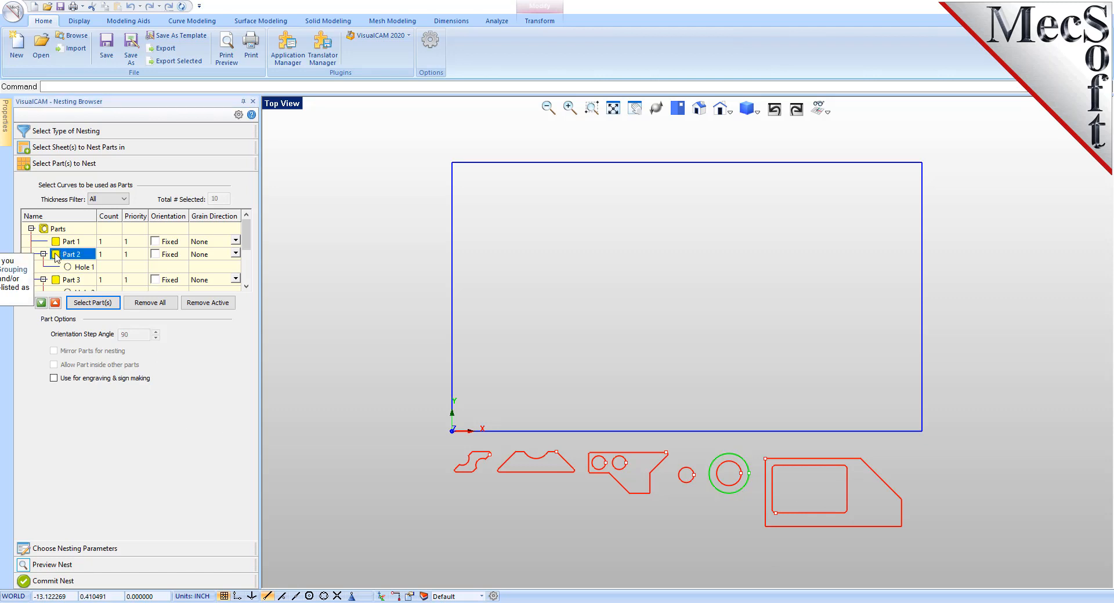
pyautogui.scroll(-1, 139, 254)
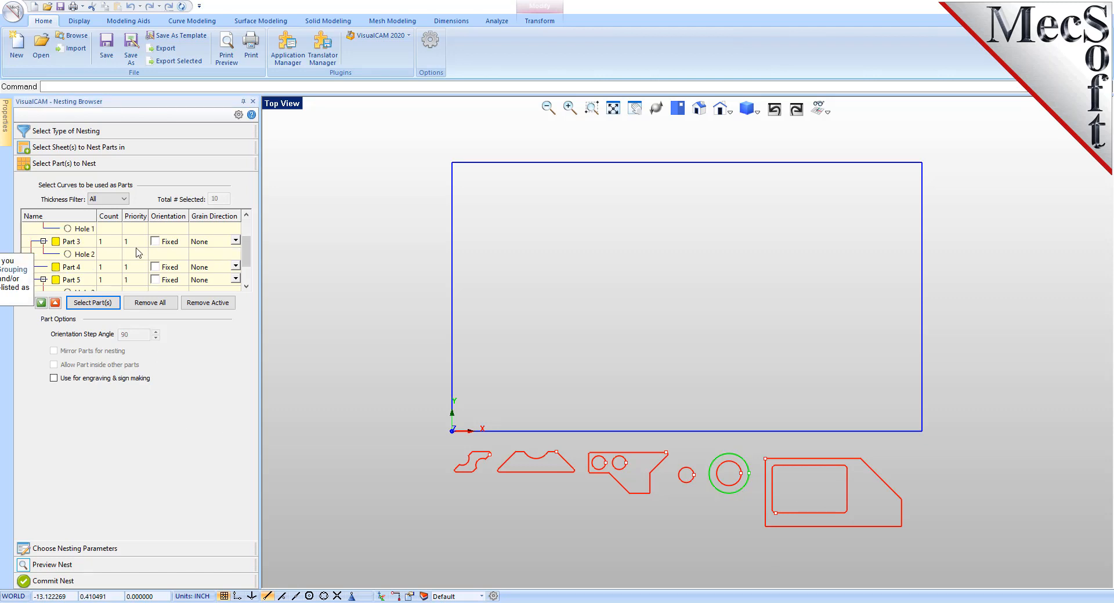
pyautogui.click(70, 241)
pyautogui.moveTo(245, 253); pyautogui.dragTo(254, 274)
pyautogui.click(71, 241)
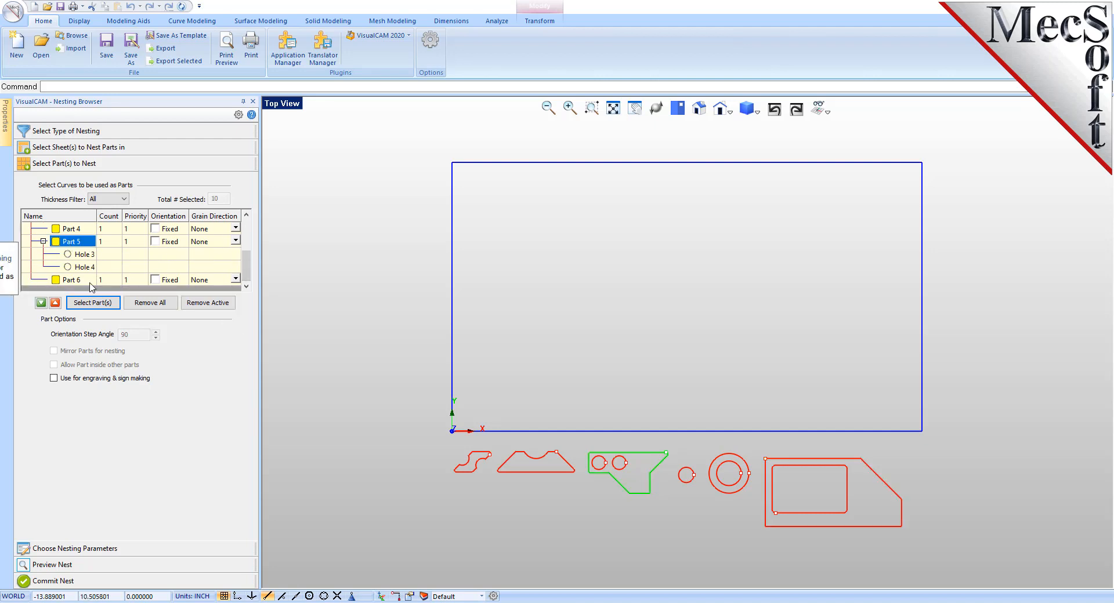
pyautogui.click(86, 255)
pyautogui.click(88, 268)
pyautogui.click(85, 255)
pyautogui.click(86, 281)
pyautogui.click(79, 243)
pyautogui.scroll(1, 133, 254)
pyautogui.scroll(1, 133, 254)
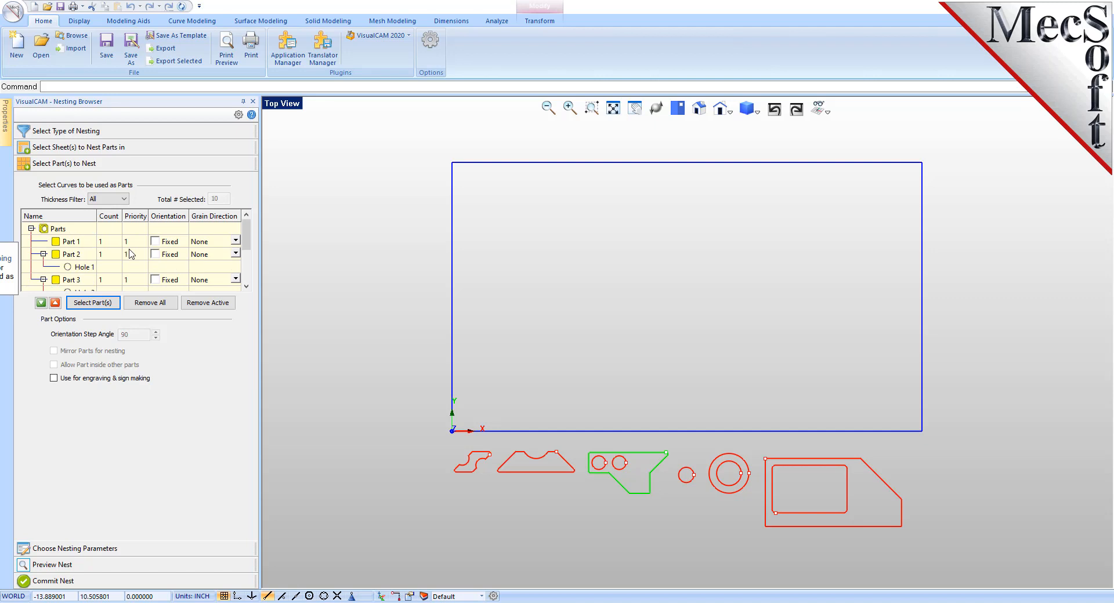
pyautogui.click(75, 255)
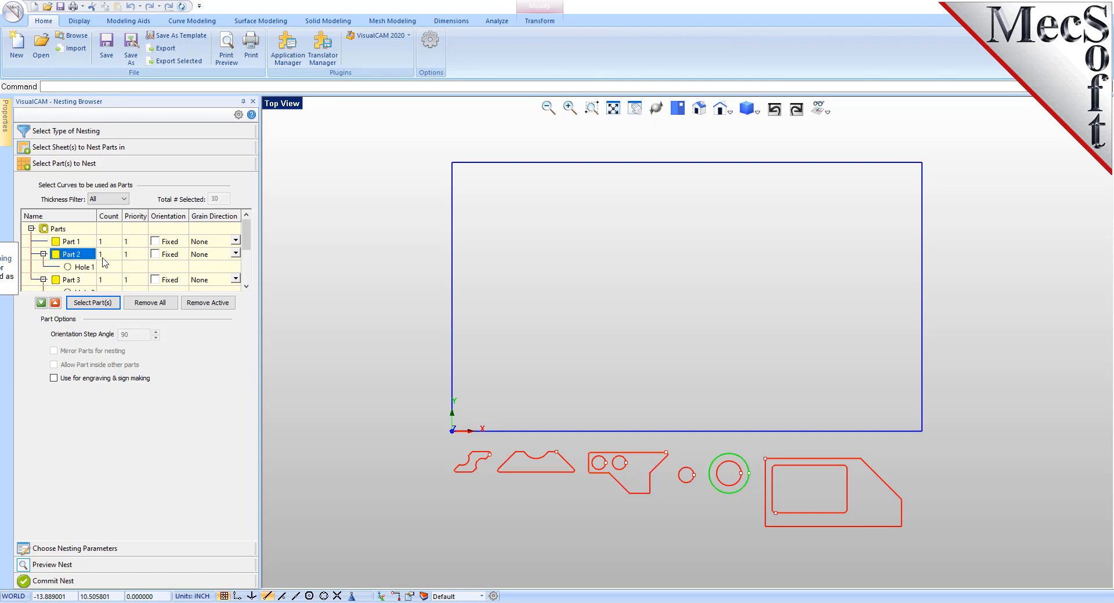
pyautogui.scroll(-2, 247, 235)
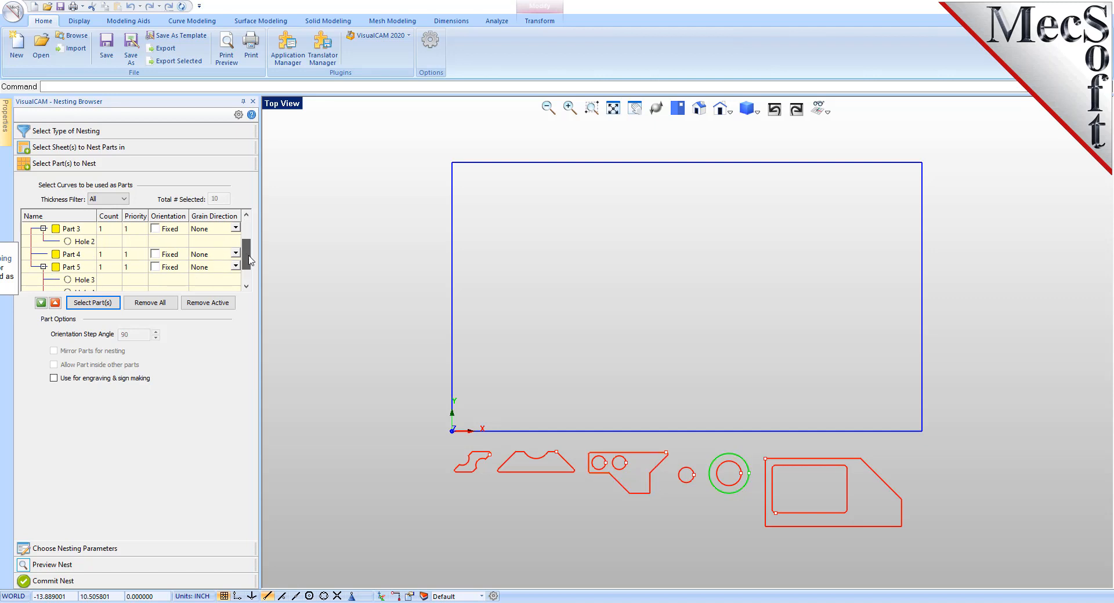
pyautogui.click(80, 255)
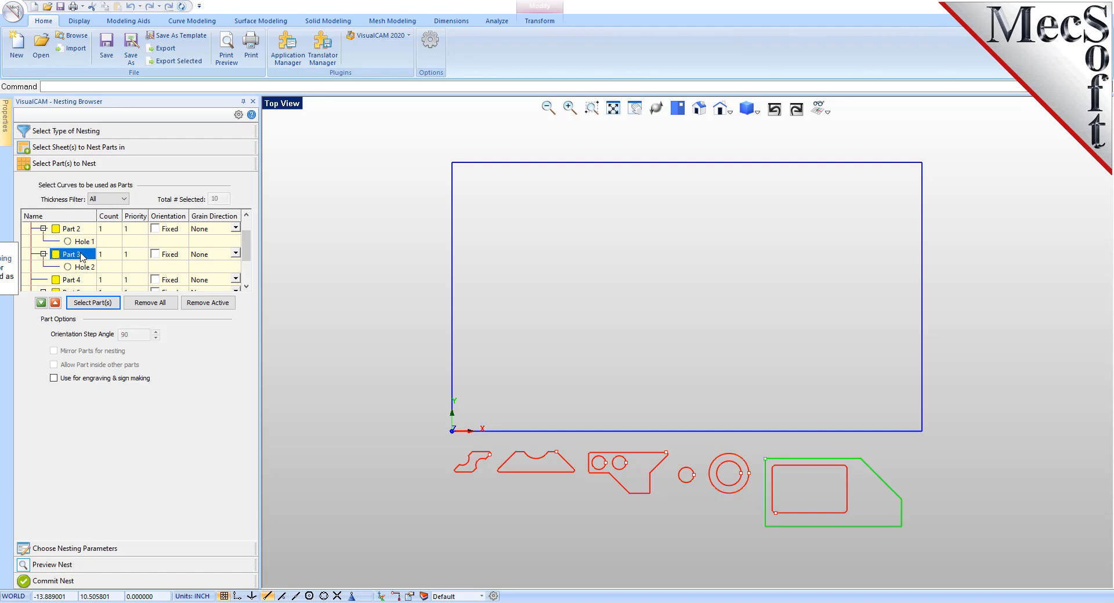
pyautogui.scroll(-2, 247, 256)
pyautogui.click(85, 242)
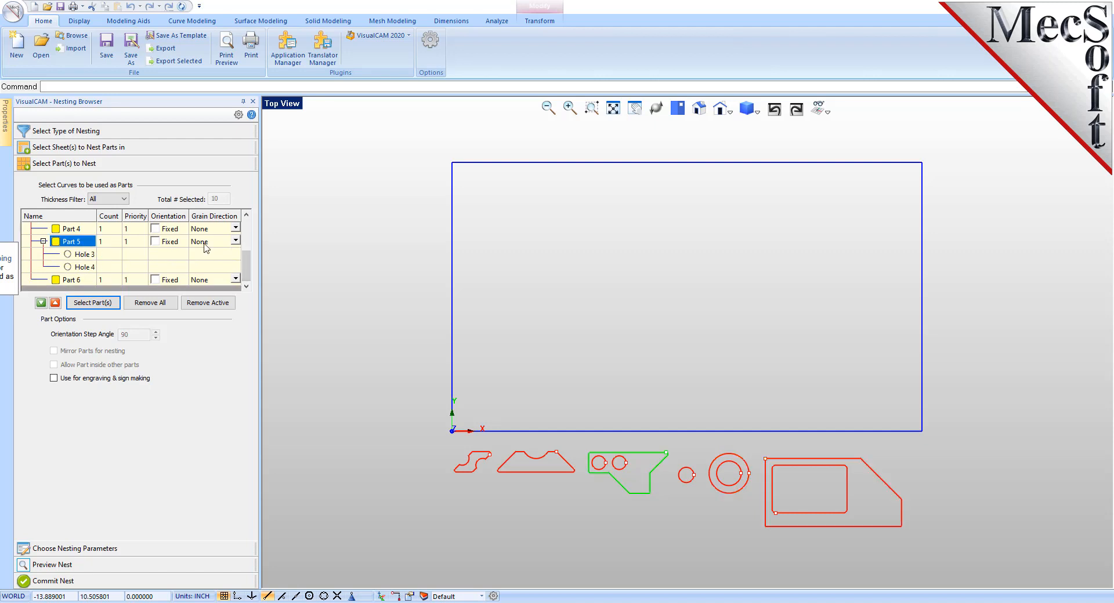
pyautogui.scroll(2, 249, 259)
pyautogui.scroll(1, 249, 259)
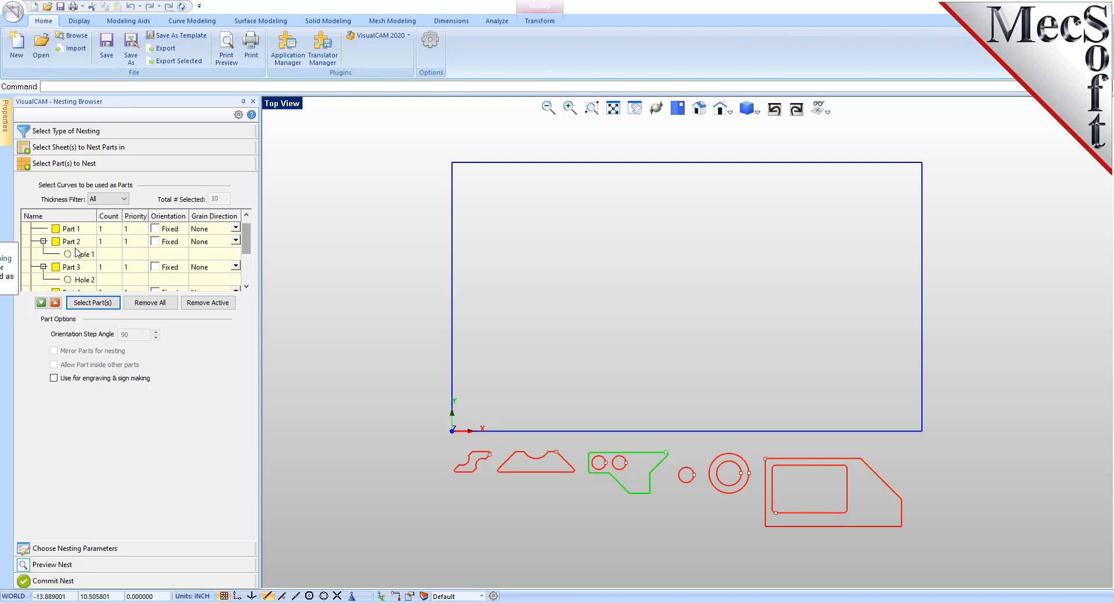
# Step: Set the count of Part 3 to 50 and apply the same count to all parts
pyautogui.click(73, 268)
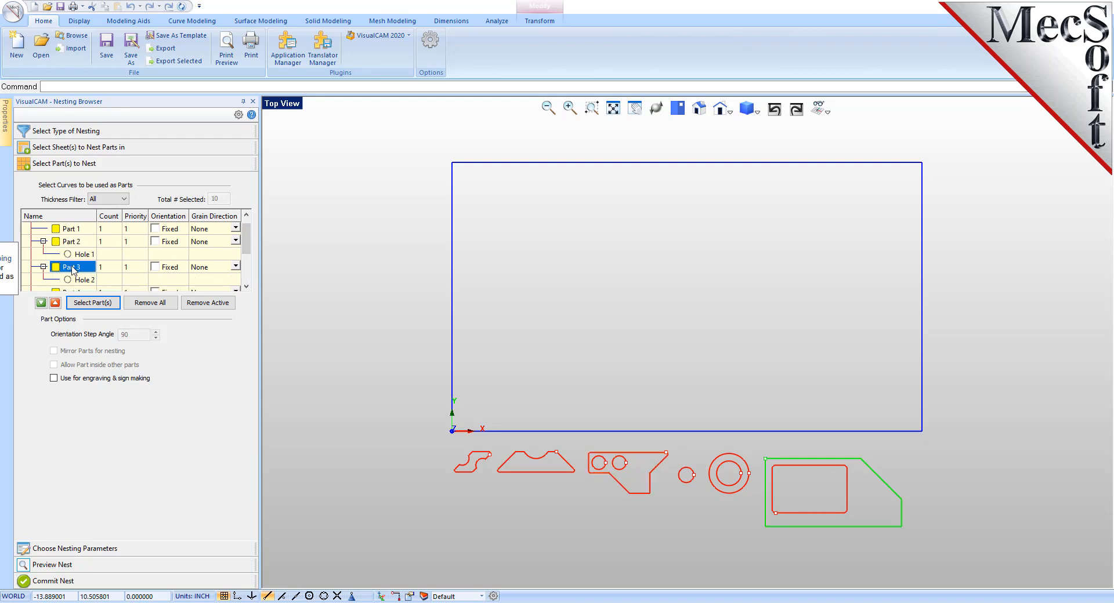
pyautogui.click(108, 268)
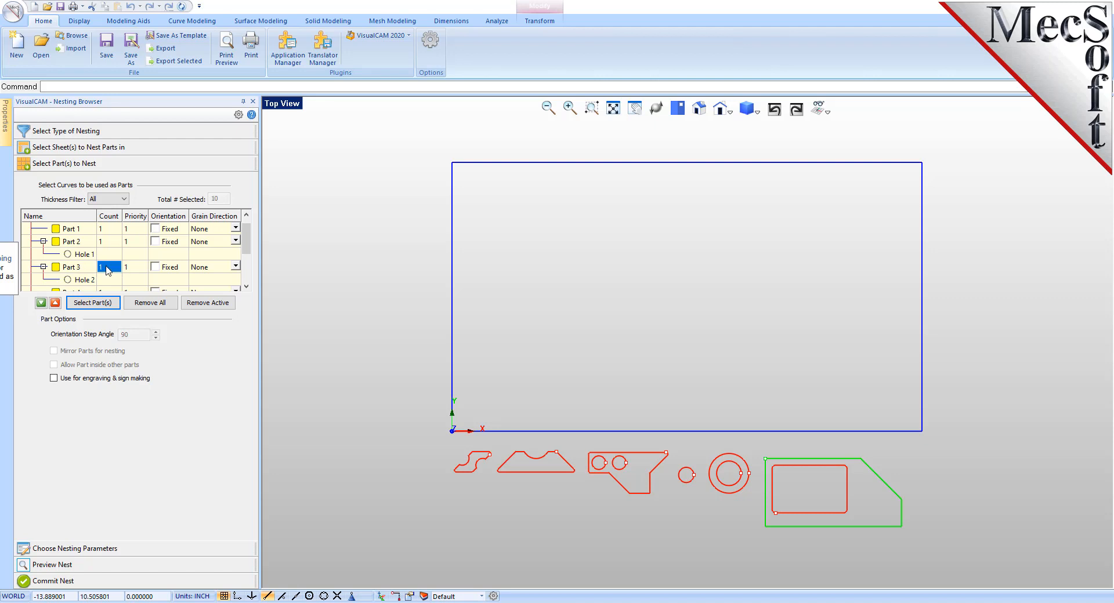
pyautogui.write('50')
pyautogui.press('Return')
pyautogui.rightClick(111, 270)
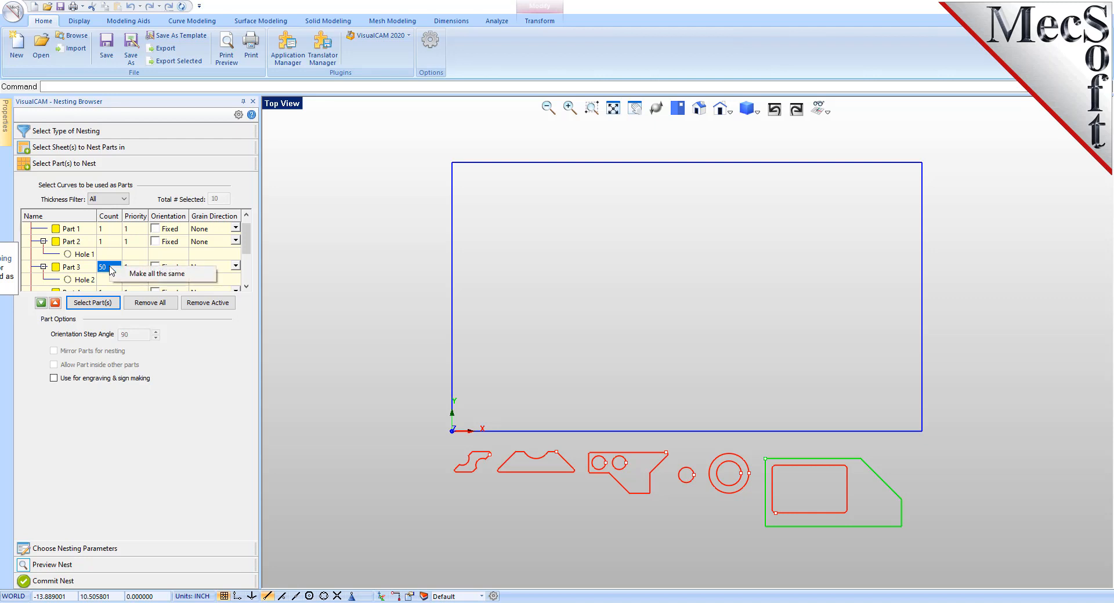
pyautogui.click(162, 280)
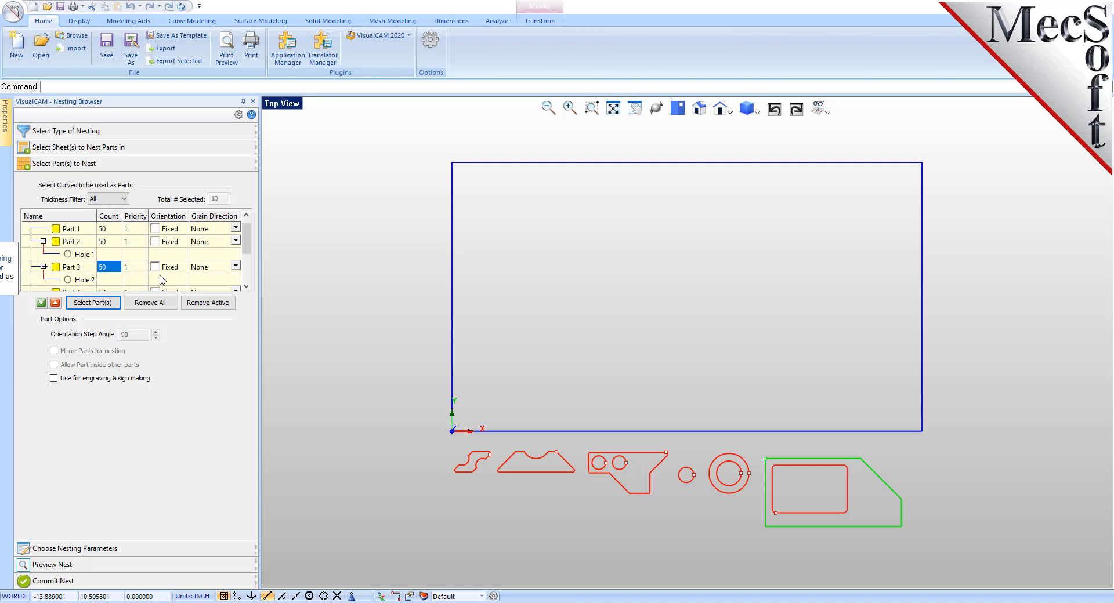
# Step: Set the nesting distance from part to part to 0.15 and from part to sheet to 0.25
pyautogui.click(107, 550)
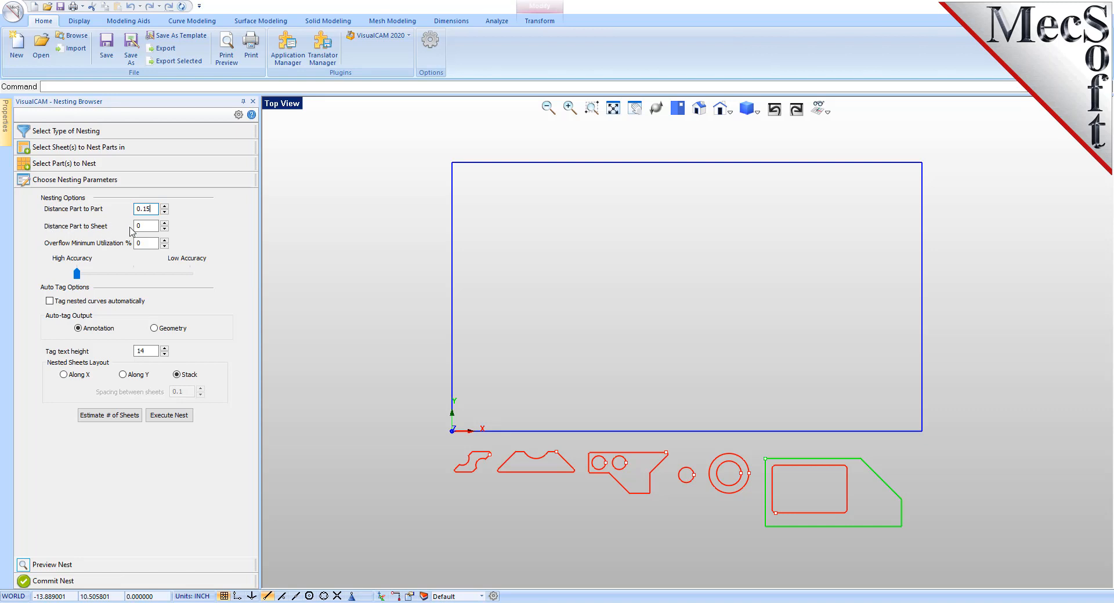
pyautogui.doubleClick(152, 226)
pyautogui.moveTo(124, 338)
pyautogui.moveTo(188, 379)
# Step: Estimate the number of sheets required, update the sheet count to match, and execute the nest
pyautogui.click(113, 415)
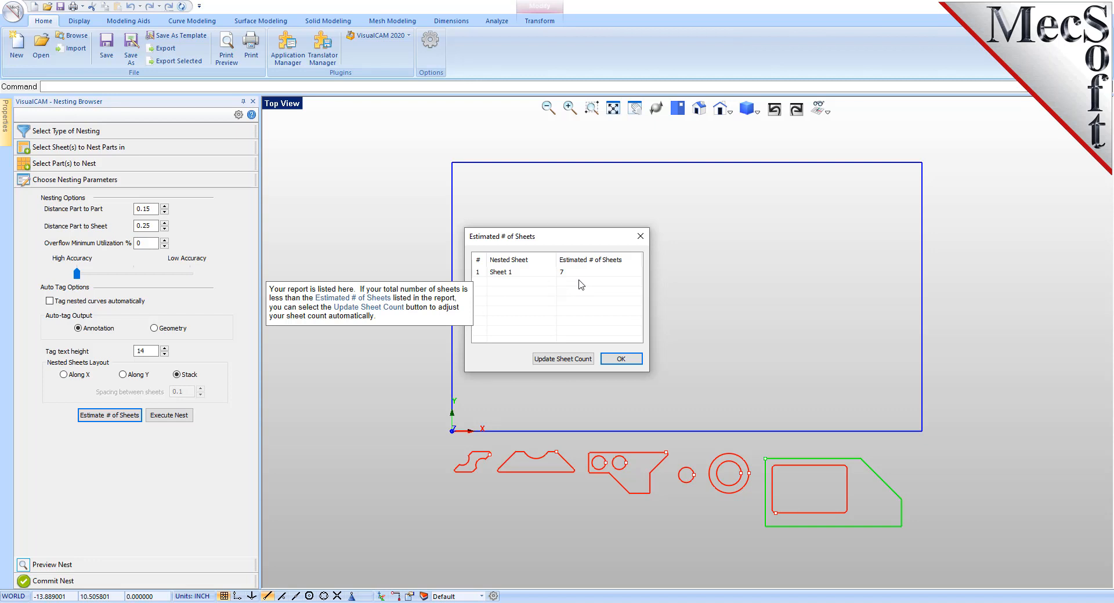
pyautogui.click(570, 358)
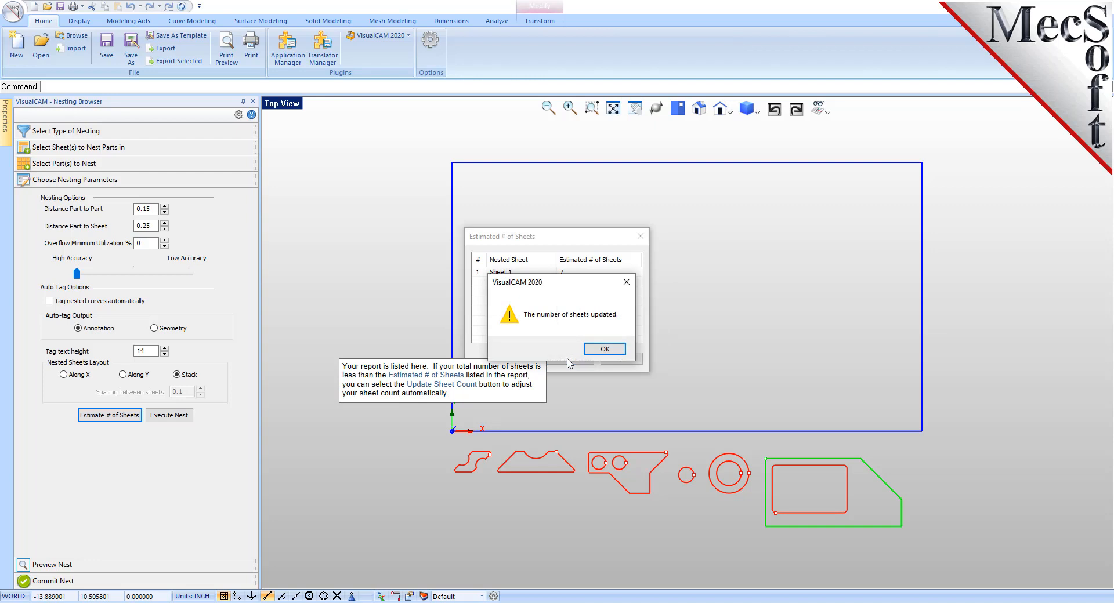
pyautogui.click(607, 349)
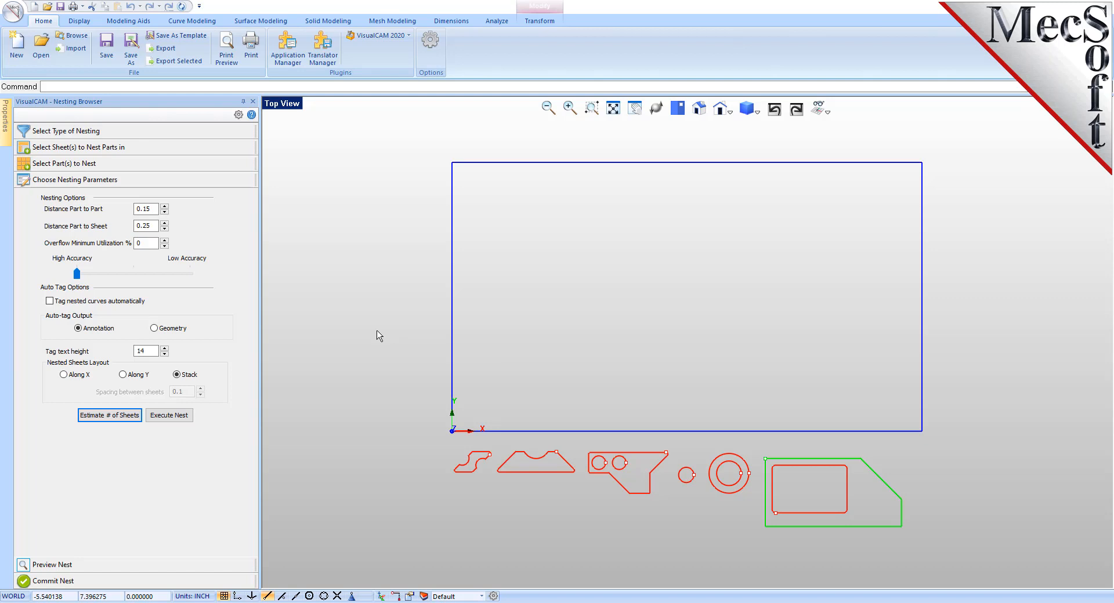
pyautogui.click(168, 416)
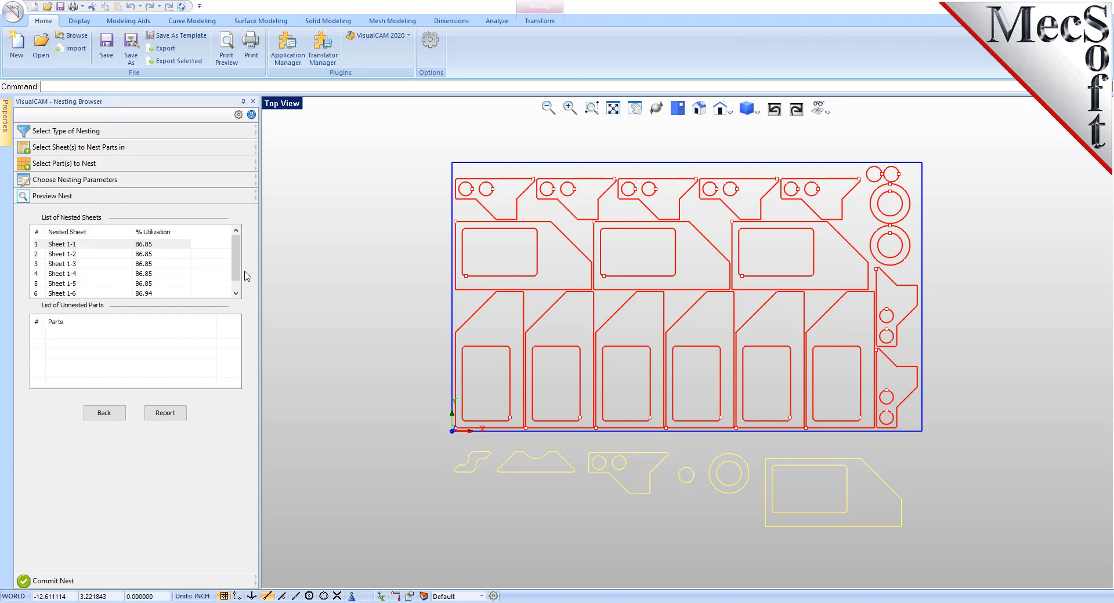
# Step: Look through the nested layouts from Sheet 1-2 to Sheet 1-6 and examine the nesting report
pyautogui.click(82, 255)
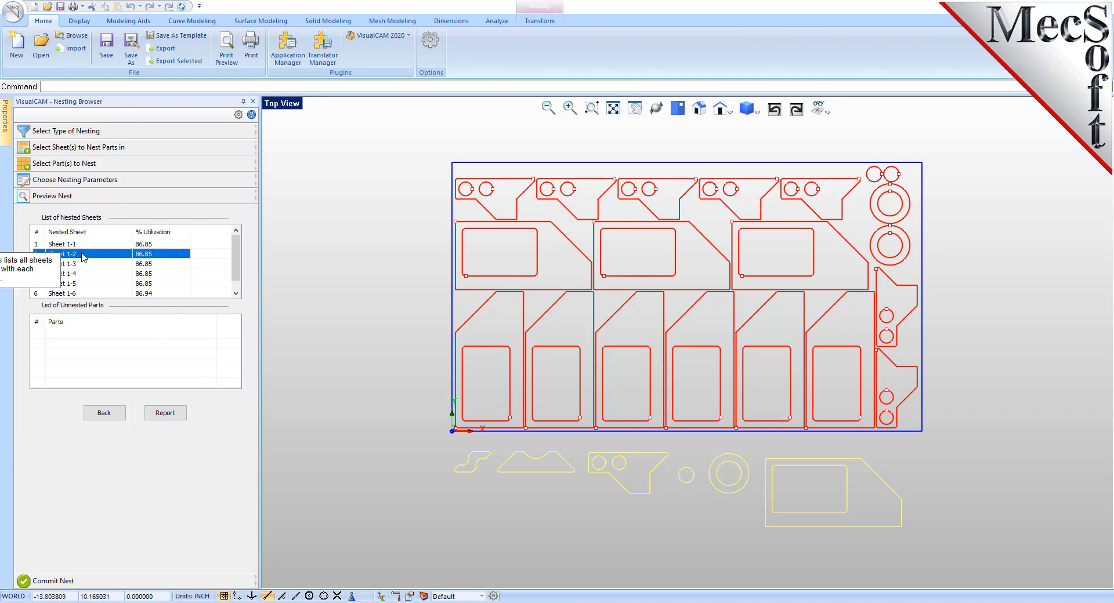
pyautogui.click(82, 264)
pyautogui.click(82, 284)
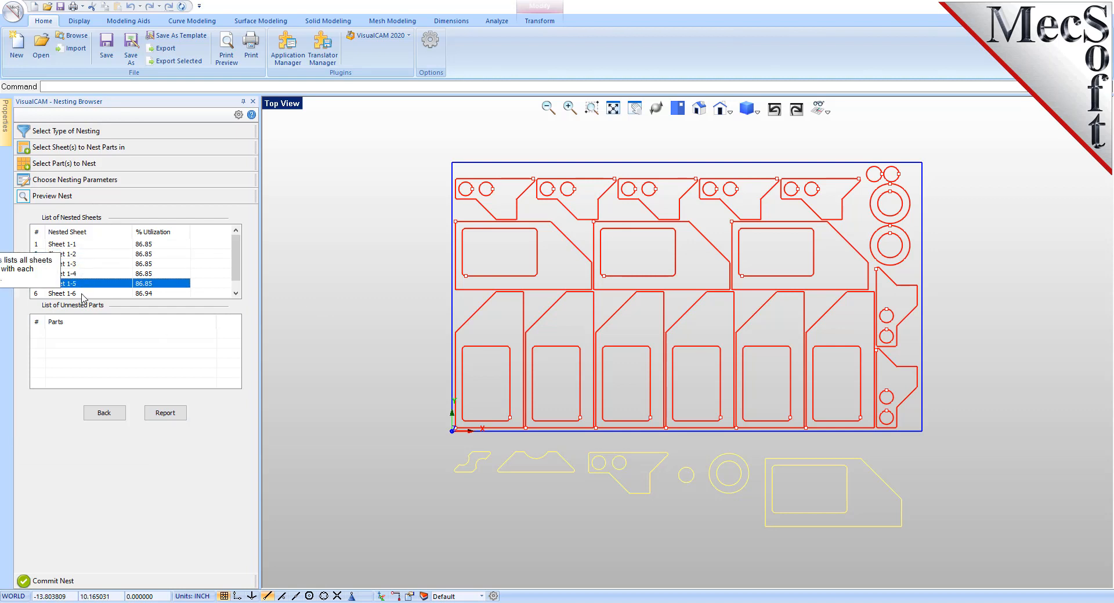
pyautogui.click(81, 293)
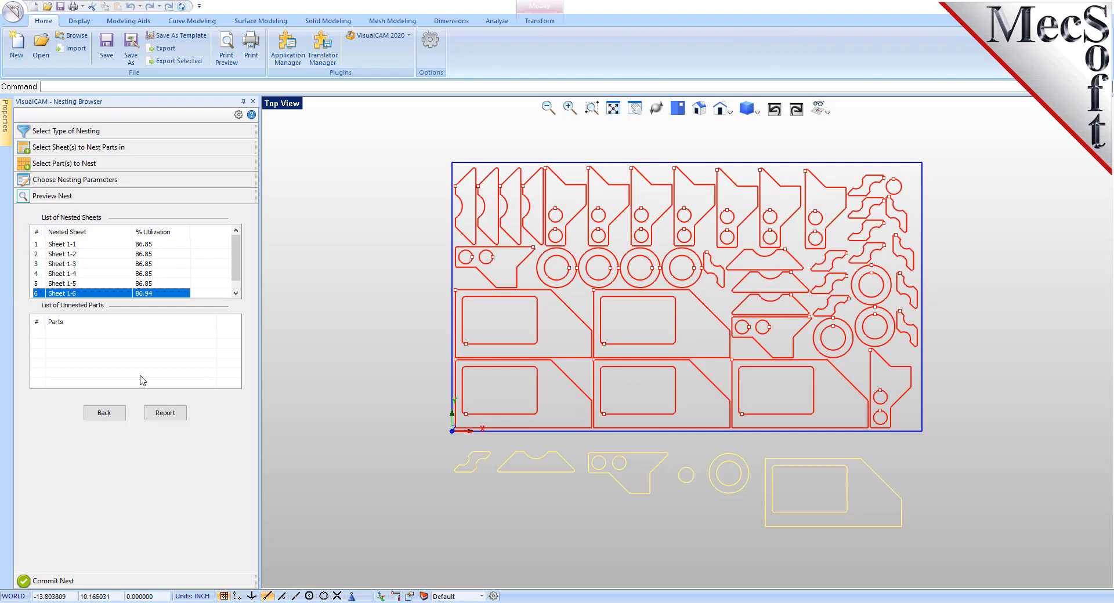
pyautogui.click(173, 413)
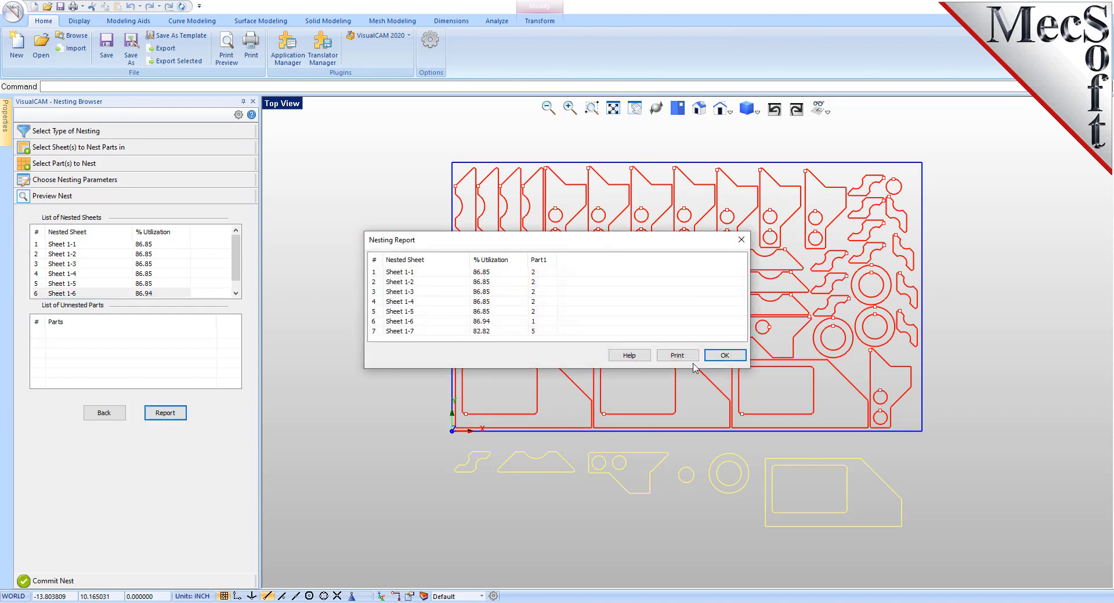
pyautogui.click(725, 356)
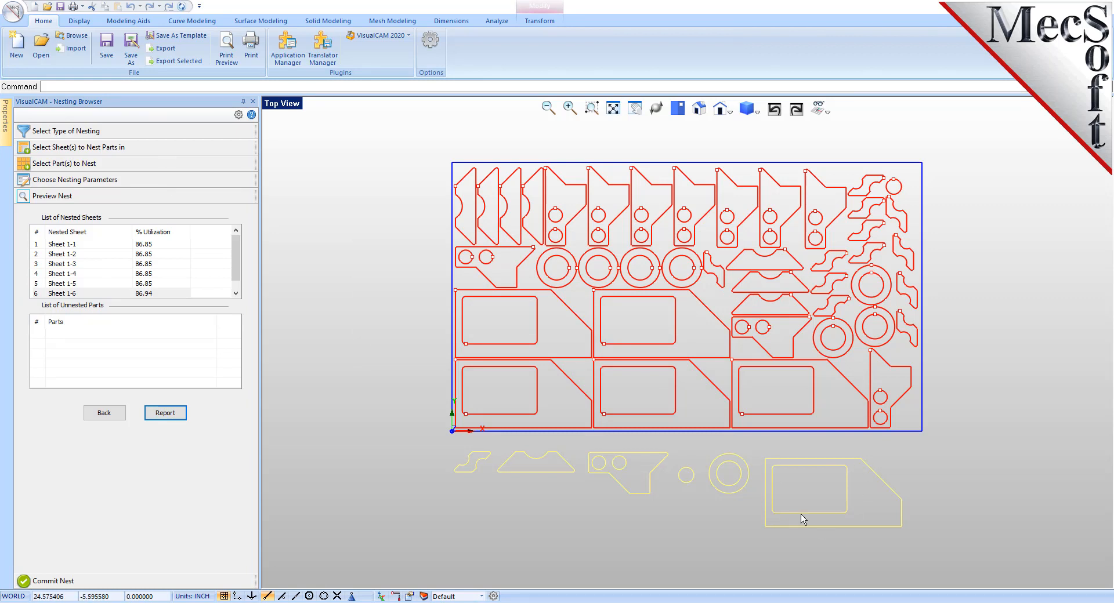
# Step: Set the grain direction of Sheet 1 to Along X
pyautogui.moveTo(213, 358)
pyautogui.click(75, 150)
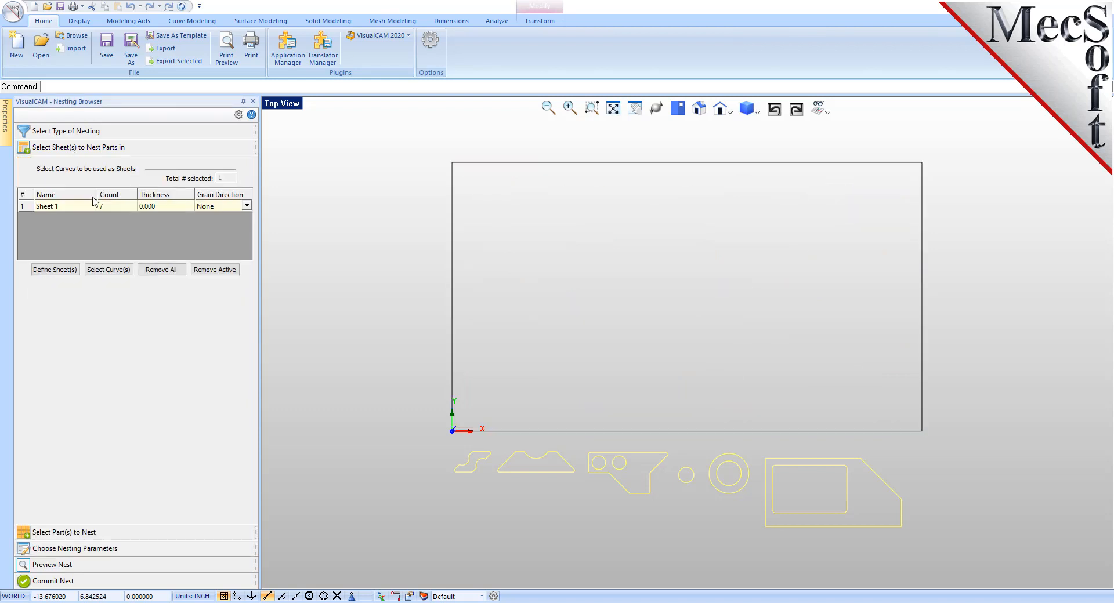
pyautogui.click(247, 207)
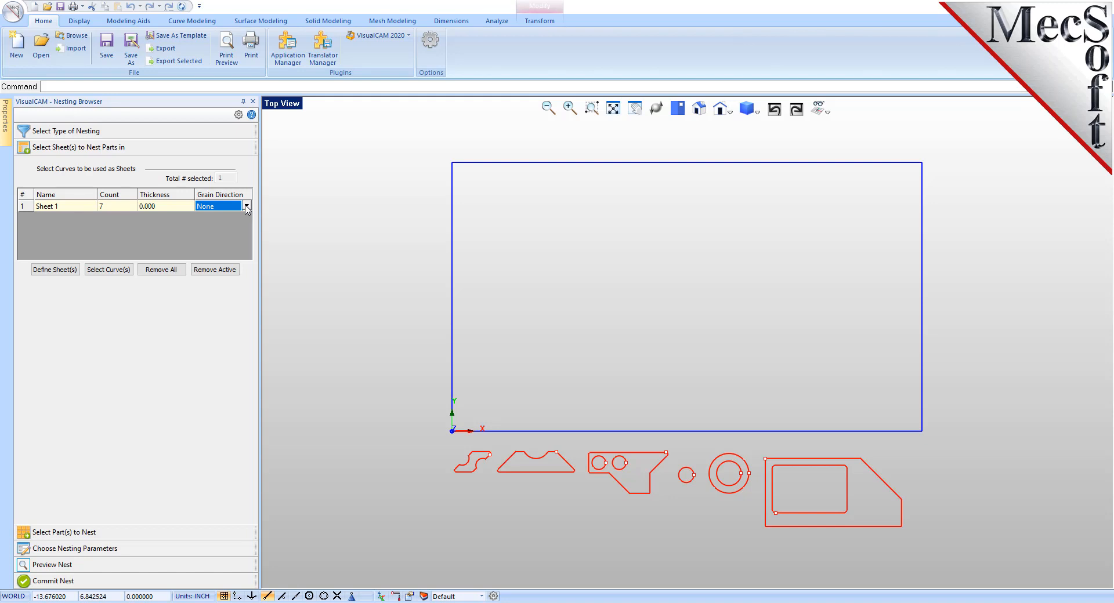
pyautogui.click(218, 209)
pyautogui.click(218, 208)
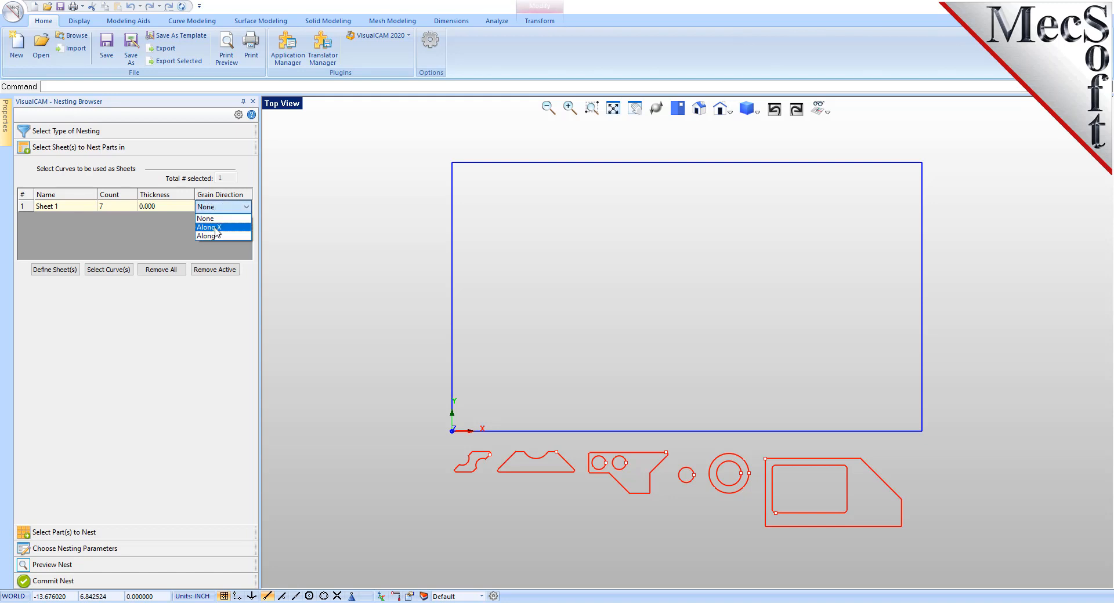
pyautogui.click(216, 227)
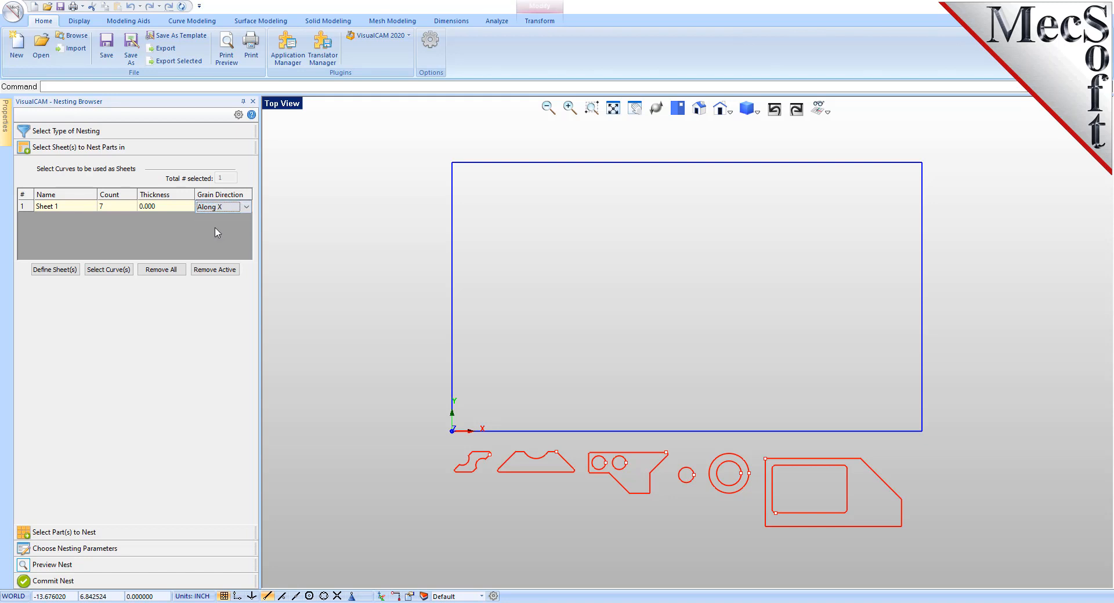
# Step: Set the grain direction of Part 3 to Along Y
pyautogui.click(65, 534)
pyautogui.click(68, 281)
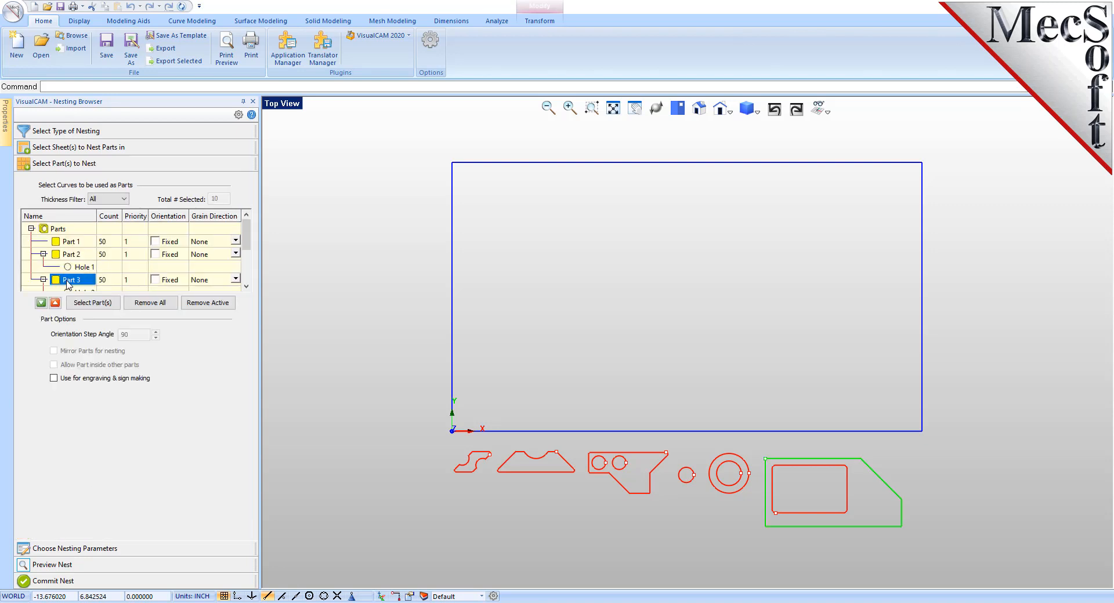
pyautogui.click(235, 279)
pyautogui.click(236, 280)
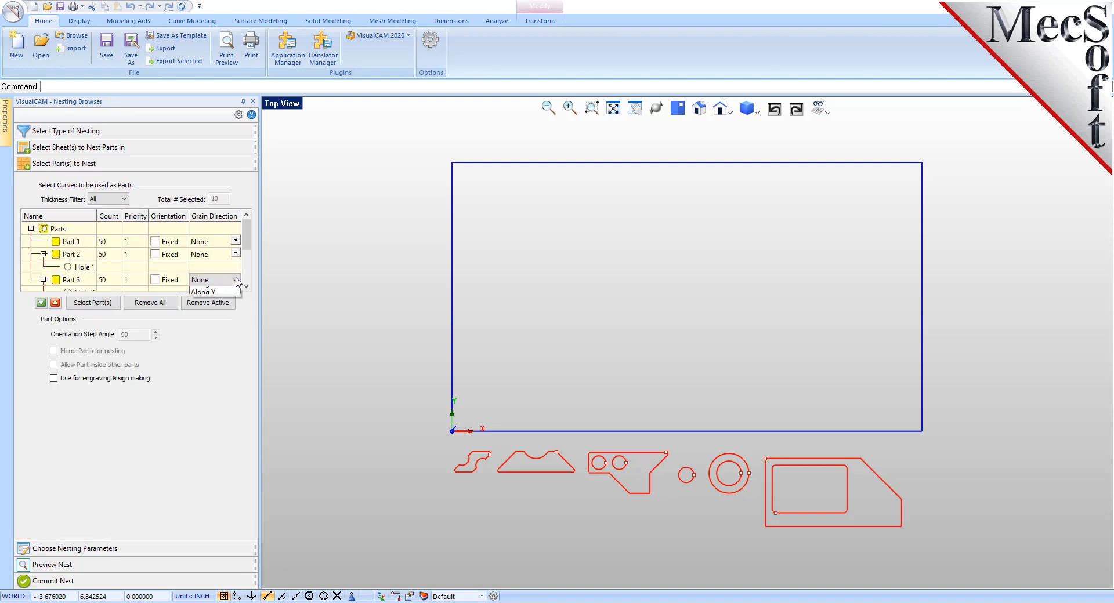
pyautogui.click(216, 307)
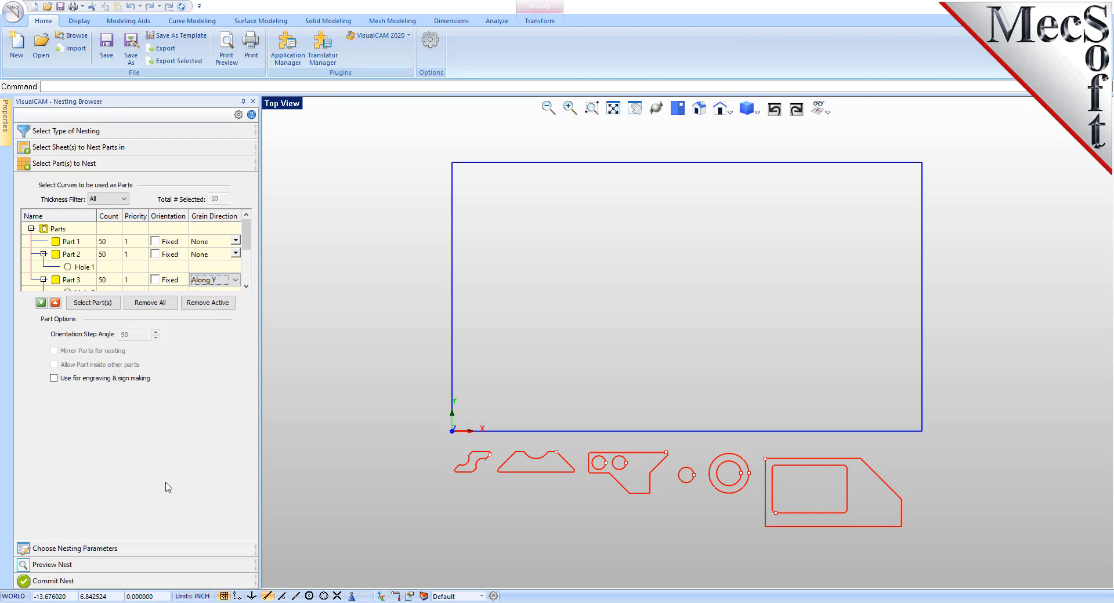
# Step: Execute the nest again with the new grain directions and commit it with a separate layer for each nested sheet
pyautogui.click(87, 551)
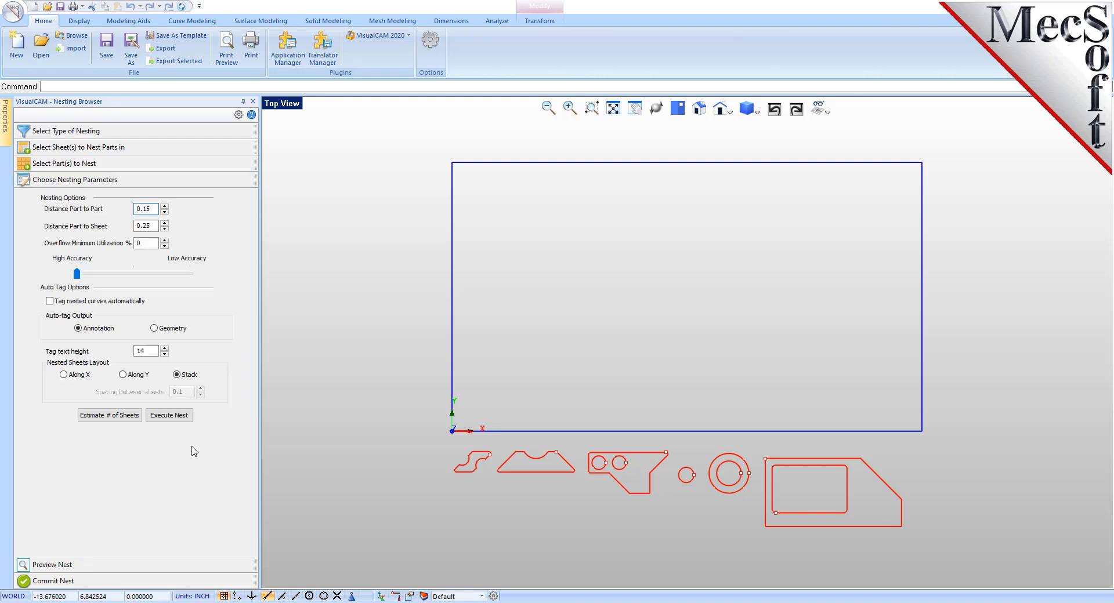
pyautogui.click(180, 415)
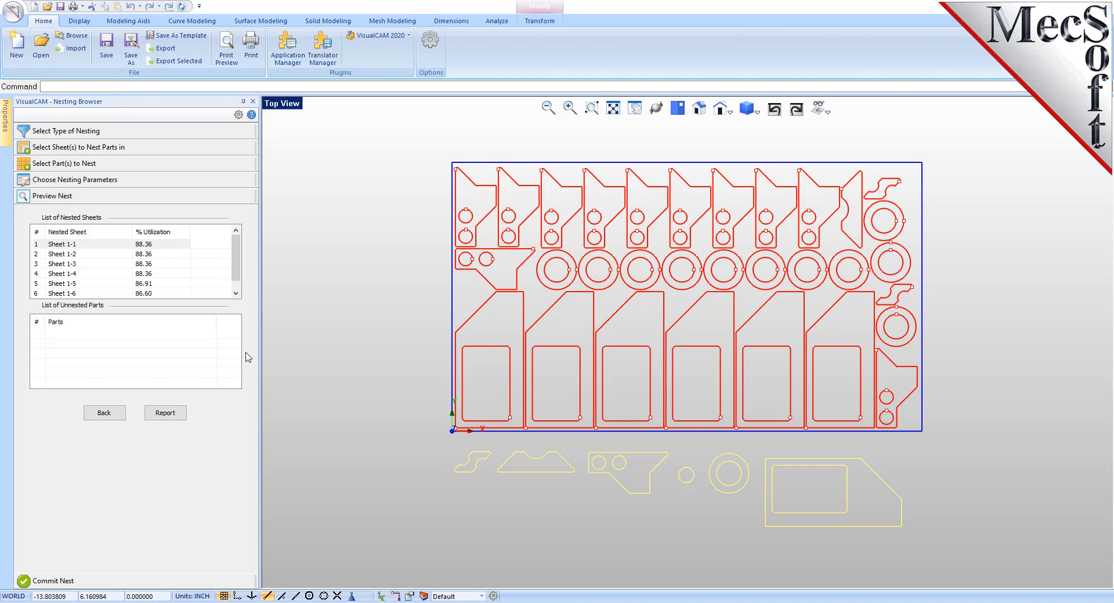
pyautogui.click(63, 582)
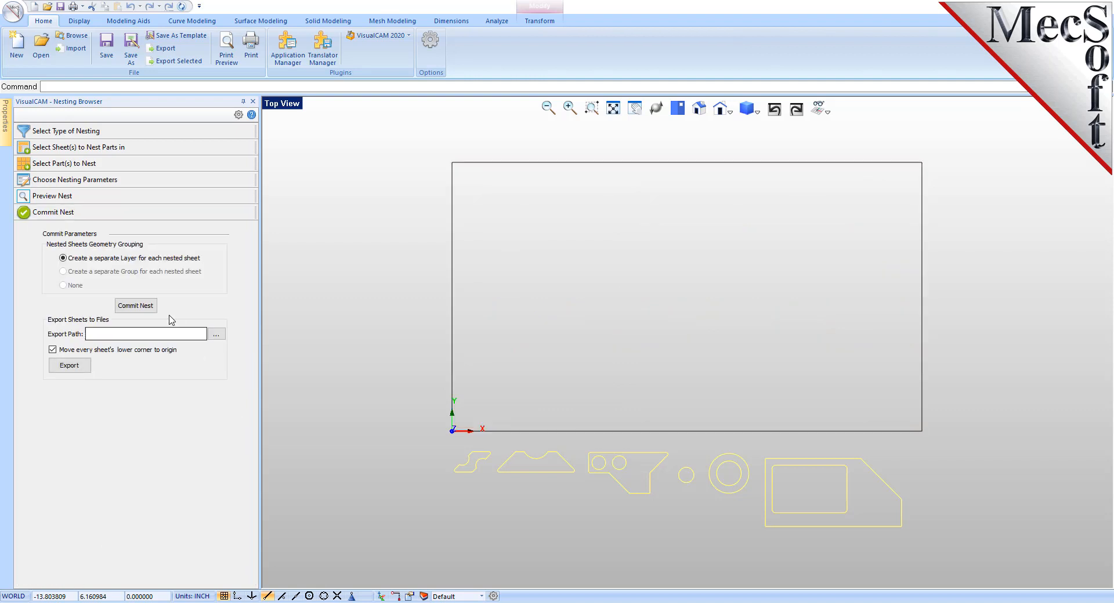
pyautogui.click(135, 305)
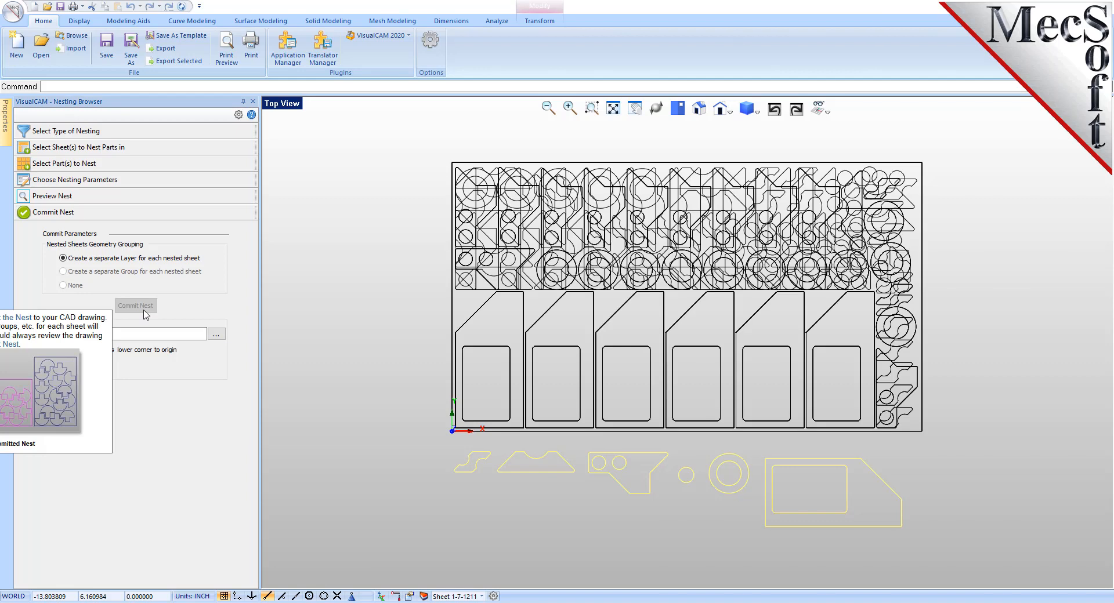
# Step: Open the list of layers in the drawing to review the layers of the nested sheets
pyautogui.click(424, 597)
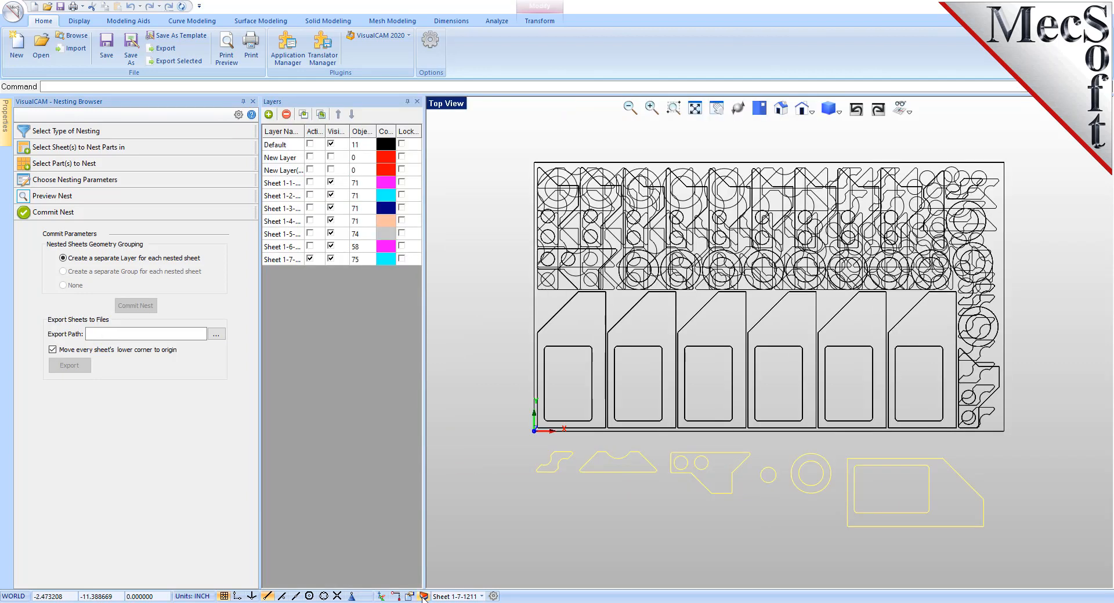